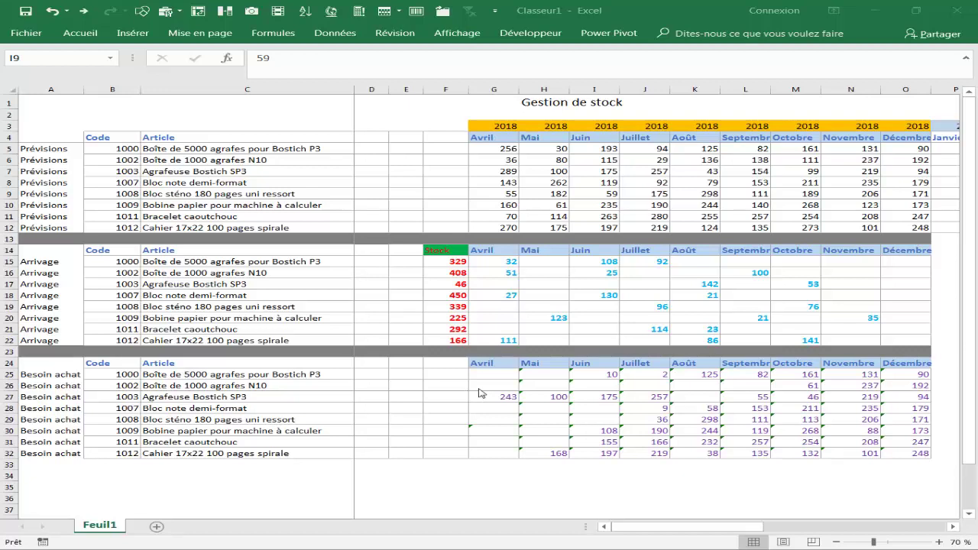
Review the Prévisions and Arrivage tables, selecting each table in turn
click(548, 308)
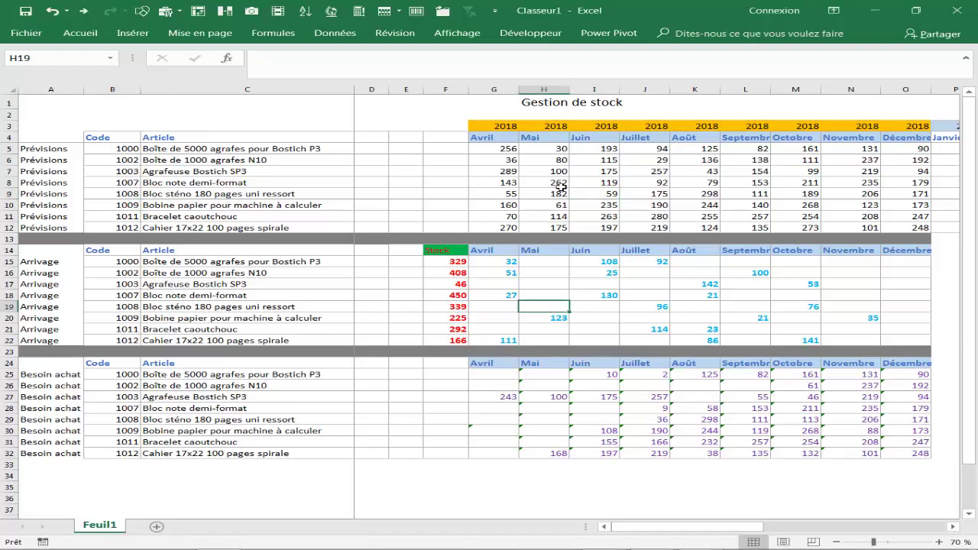
key(Up)
key(Up)
key(Up)
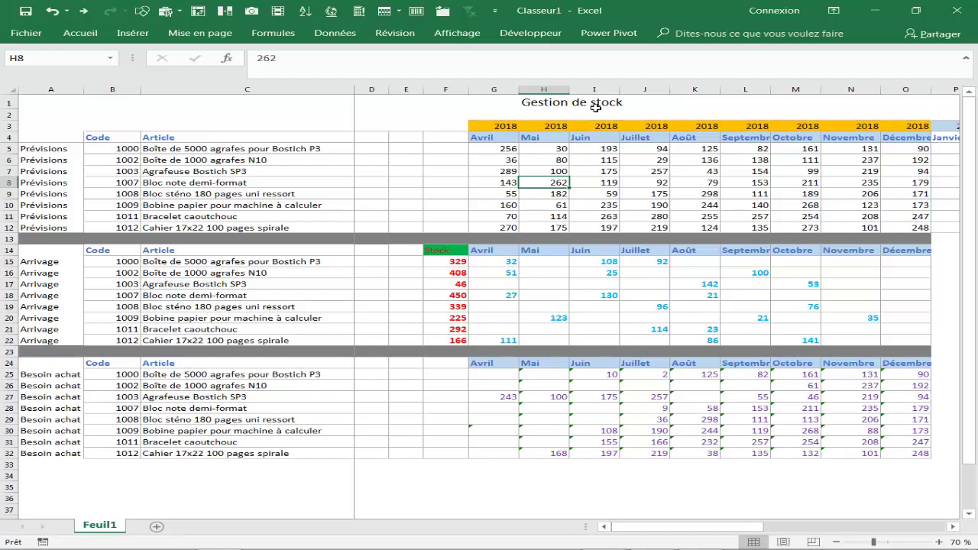
click(259, 195)
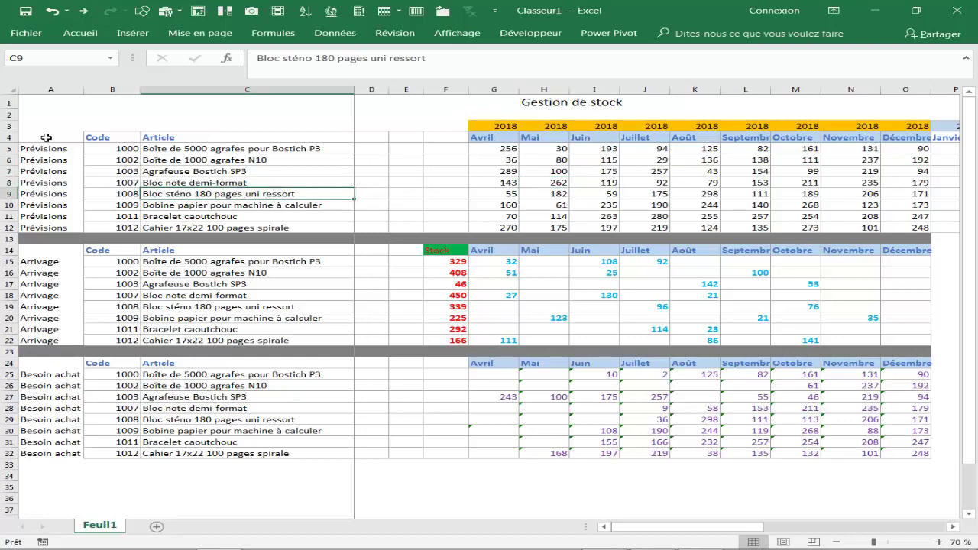
drag(46, 133, 923, 226)
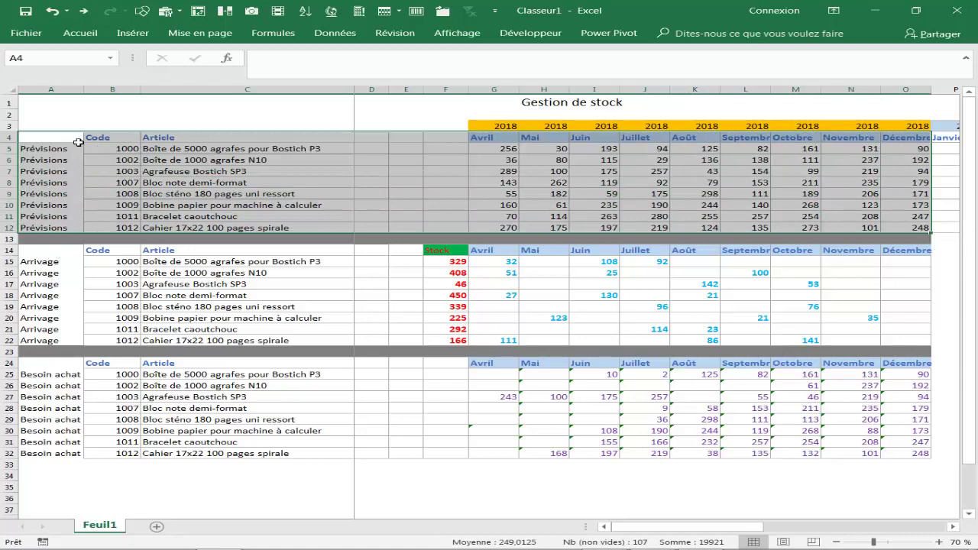
click(539, 172)
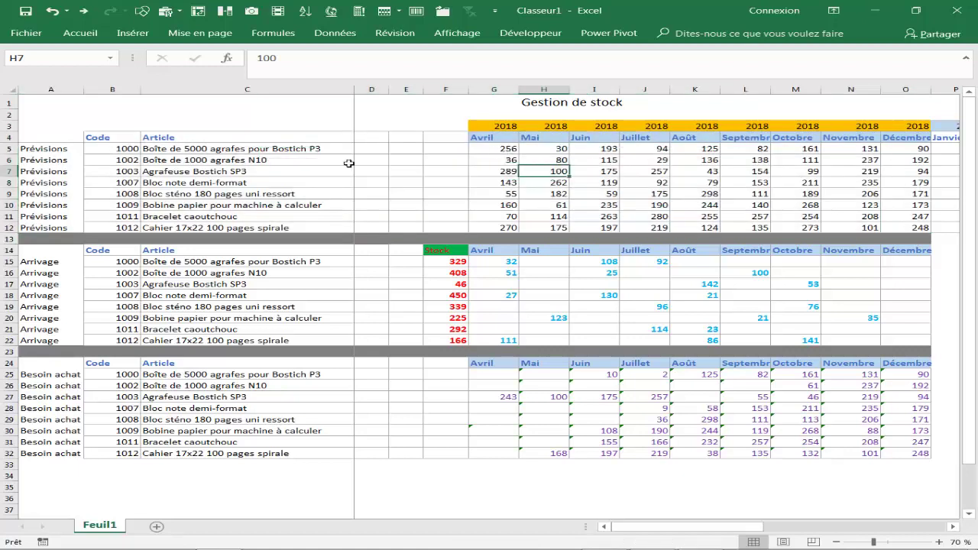
drag(65, 262, 912, 344)
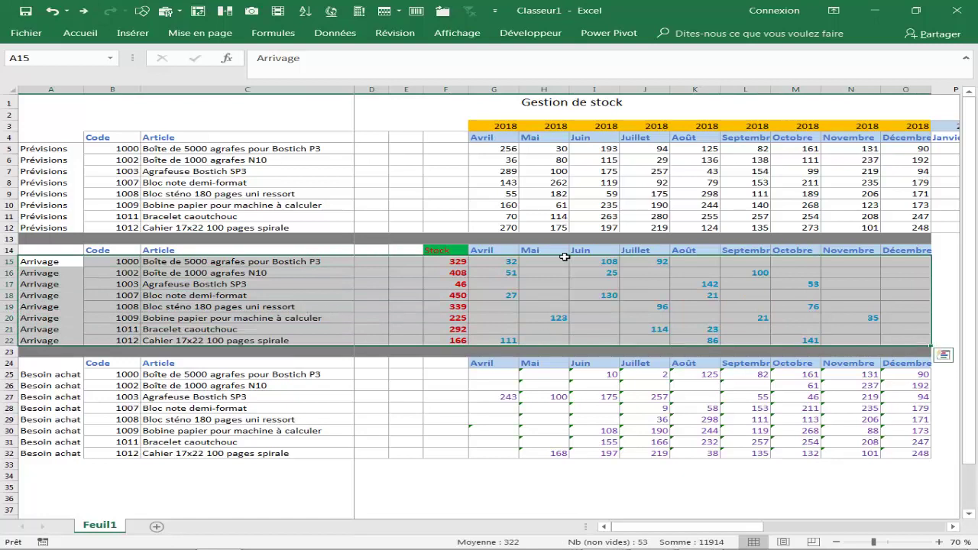
click(52, 150)
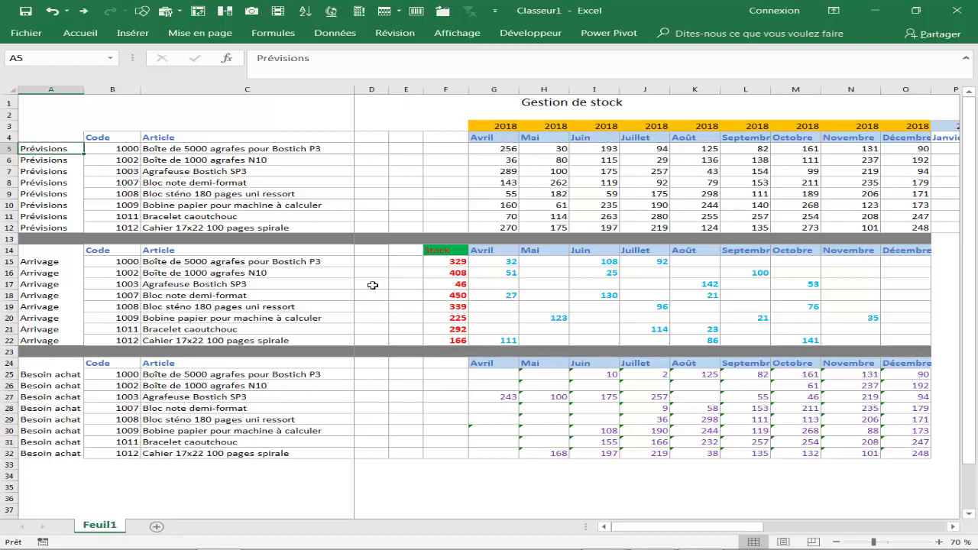
Note the Stock 329 and April arrival 32, then clear the Besoin achat figures in G25:O32
click(438, 262)
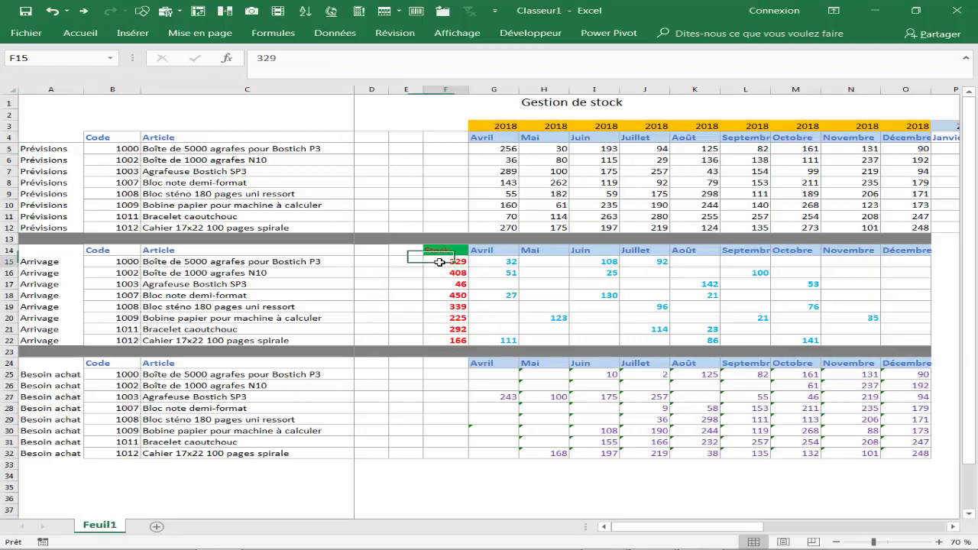
click(510, 263)
drag(492, 376, 901, 450)
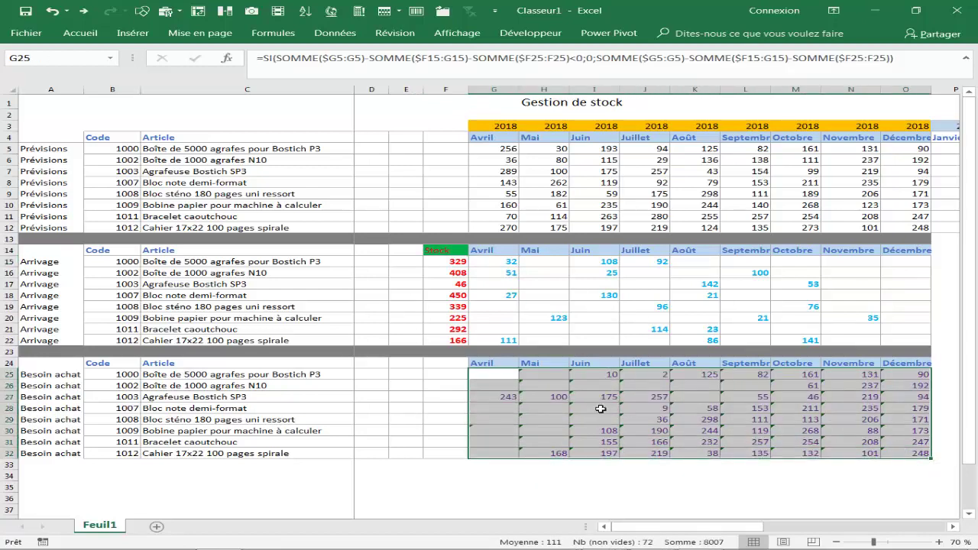
key(Delete)
Start G25's formula with the cumulative forecast sum =SOMME($G5:G5)
click(544, 420)
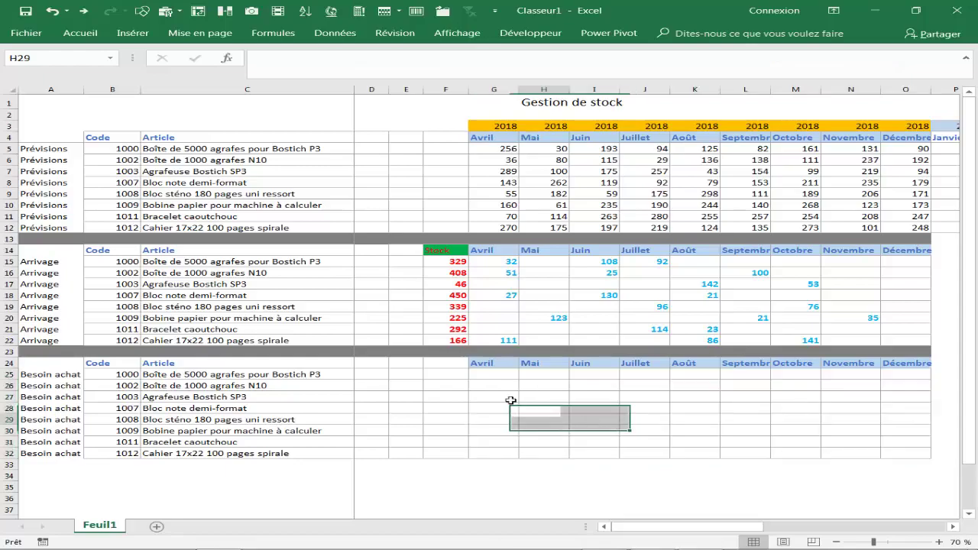
click(497, 376)
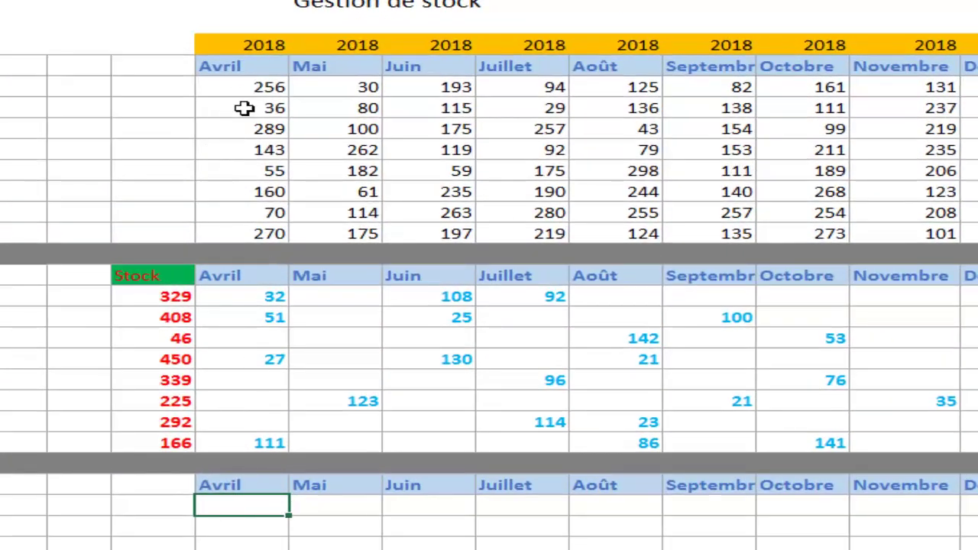
click(242, 505)
text(=som)
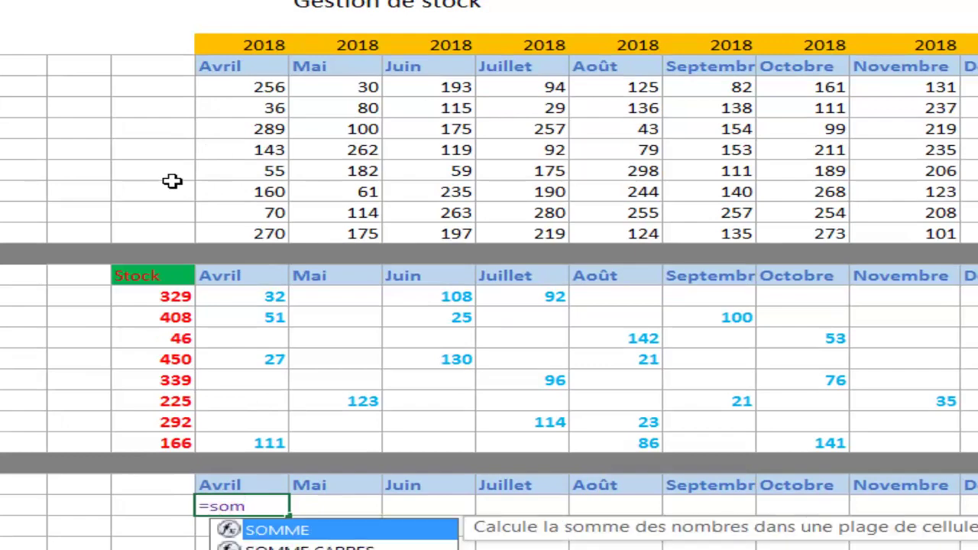
double_click(298, 536)
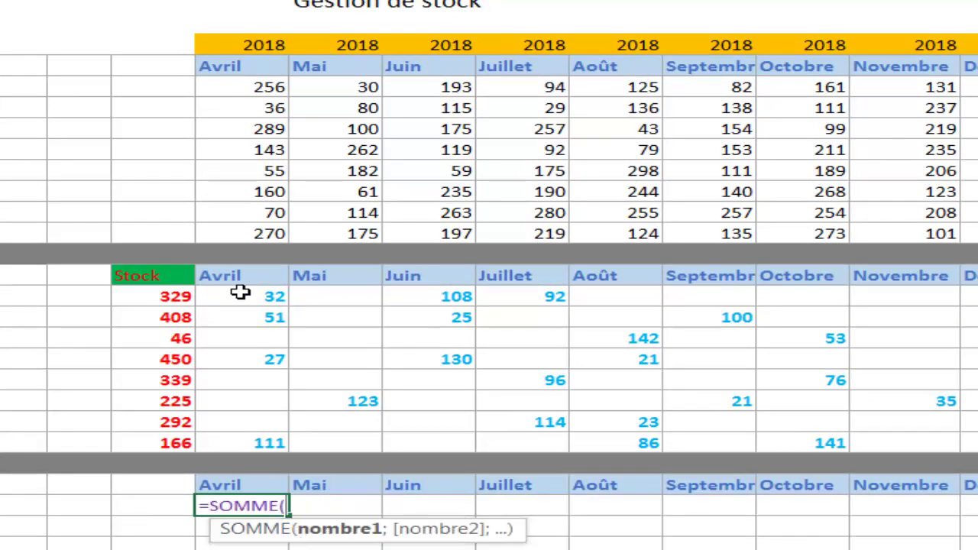
click(247, 88)
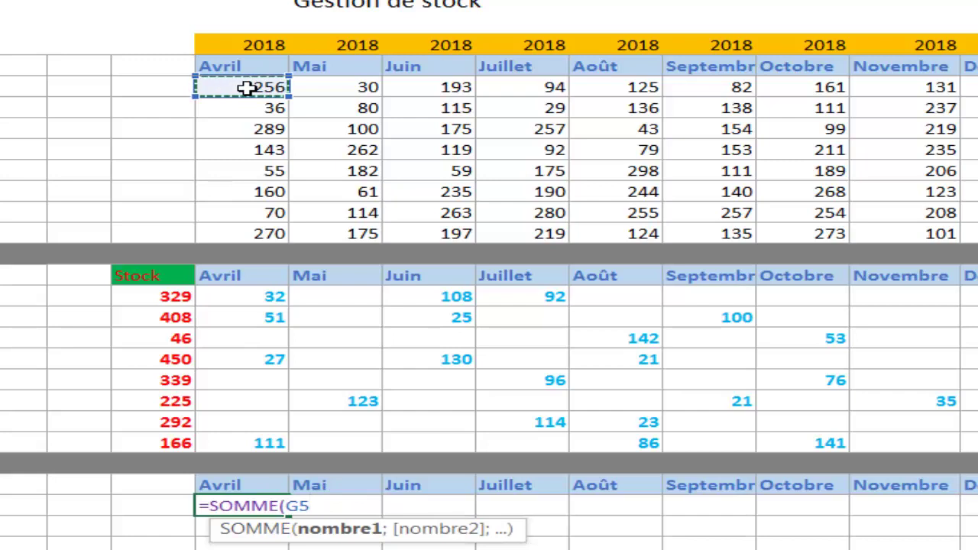
text(:)
click(247, 88)
text())
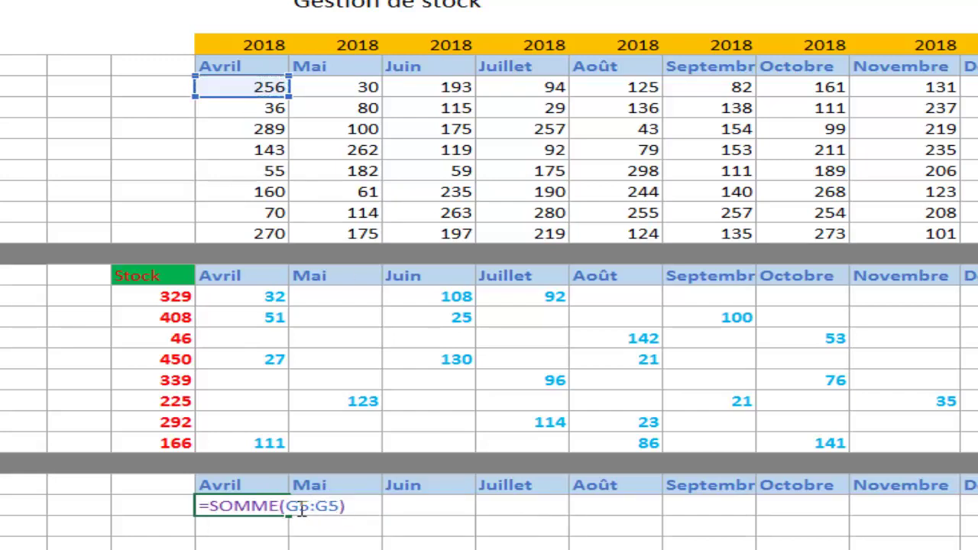
drag(308, 507, 293, 508)
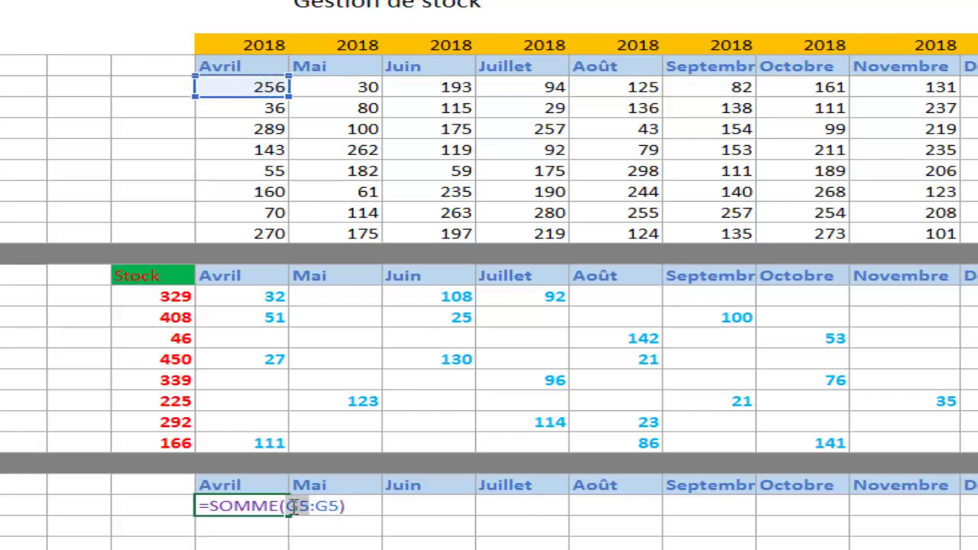
key(F4)
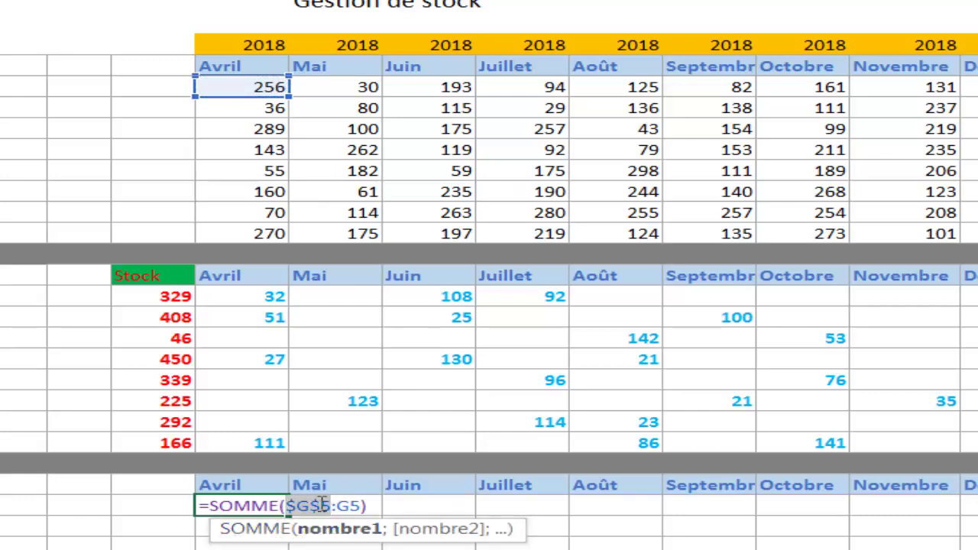
key(F4)
key(F4)
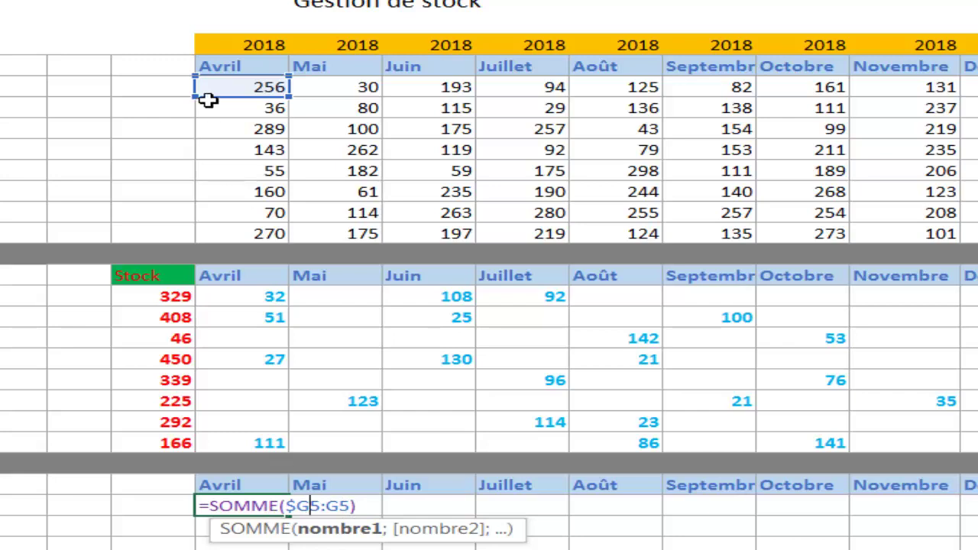
Subtract cumulative stock and arrivals with -SOMME($F15:G15) and confirm, giving -105
click(365, 508)
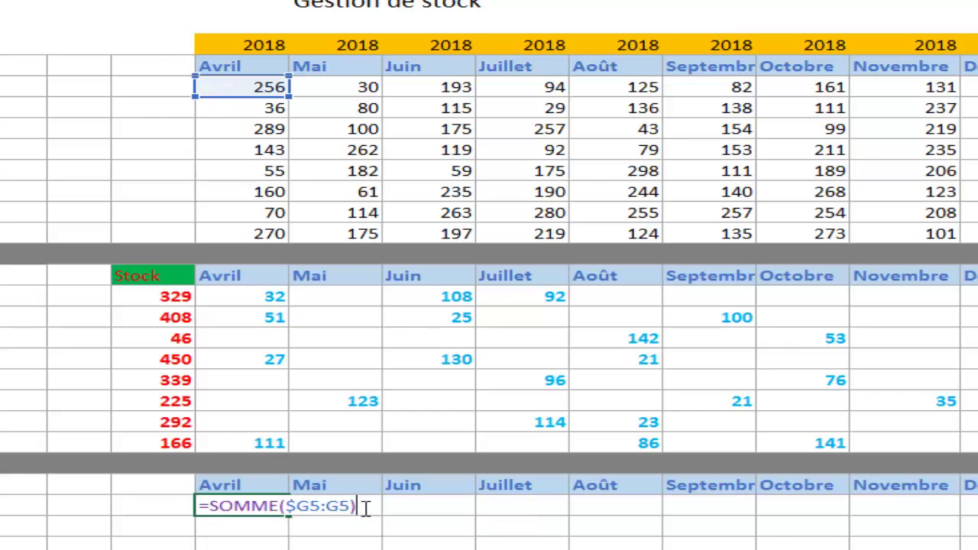
text(-som)
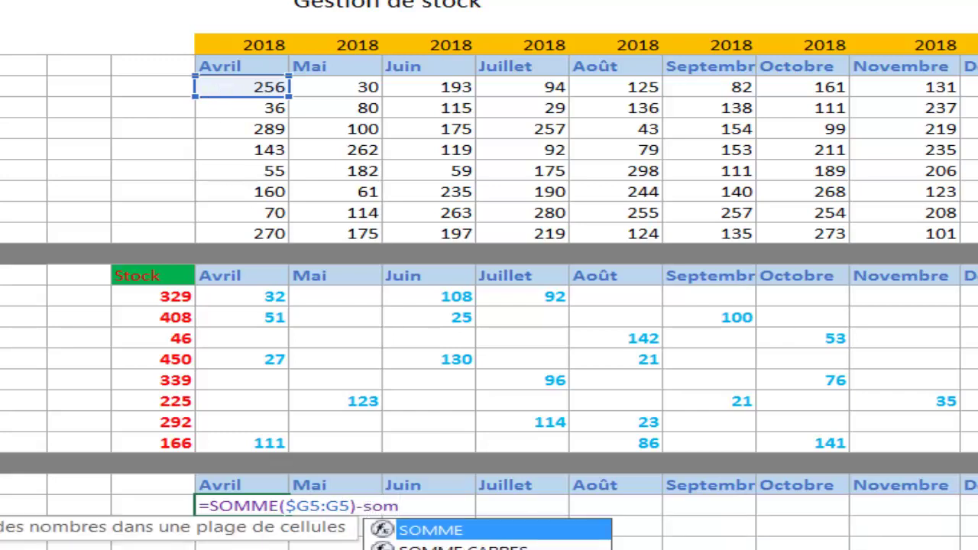
double_click(421, 532)
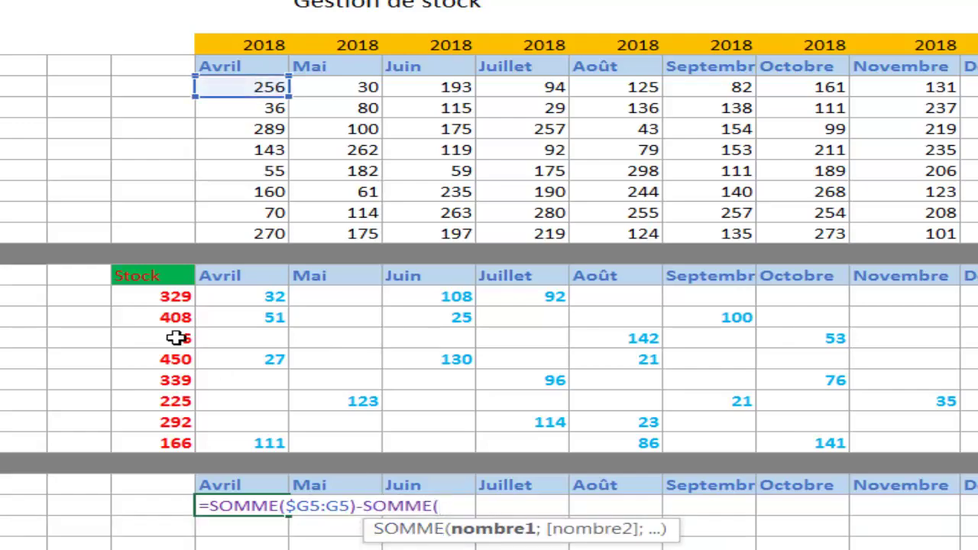
click(156, 297)
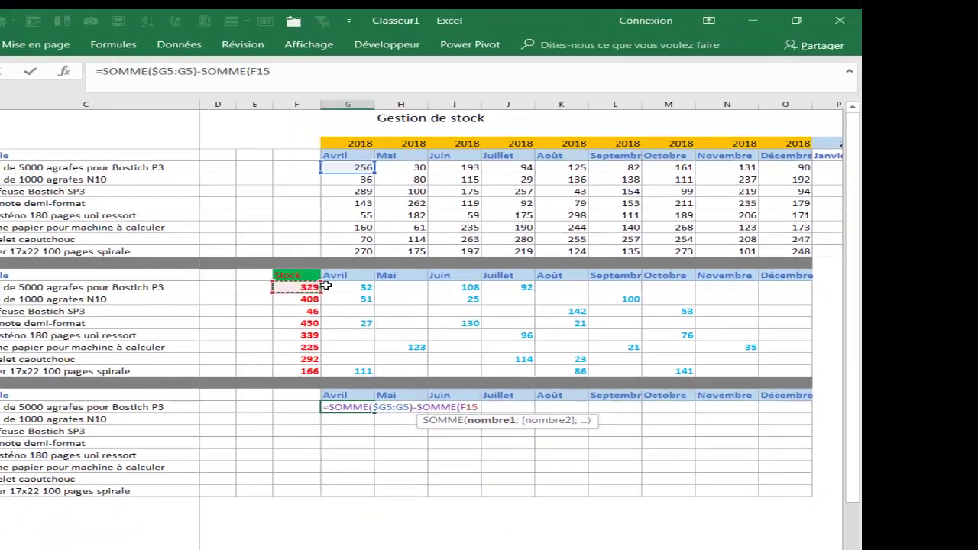
drag(239, 290, 290, 291)
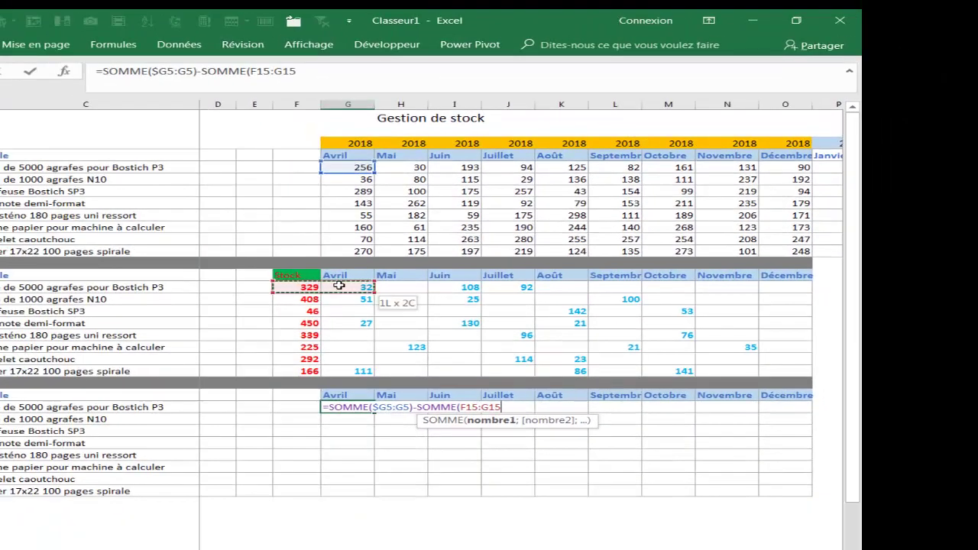
text())
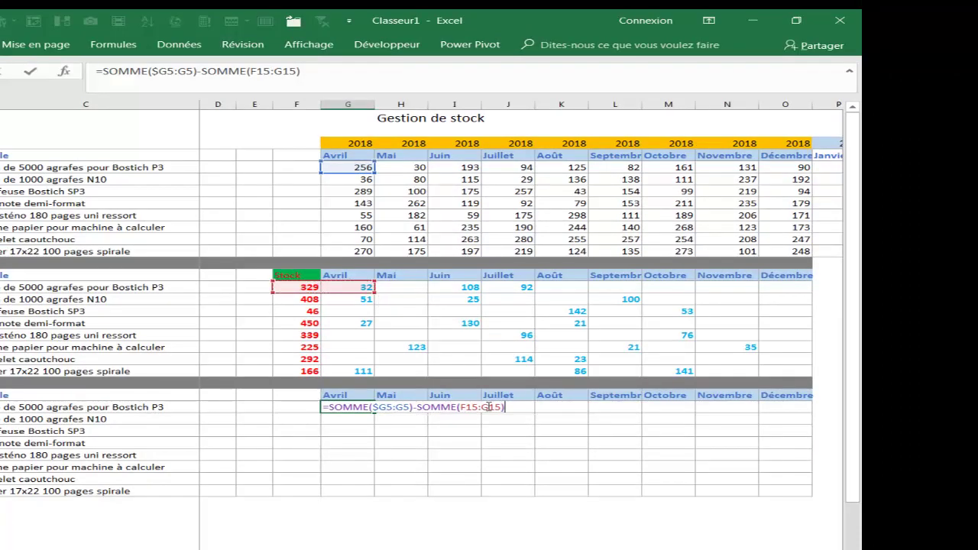
click(466, 408)
key(F4)
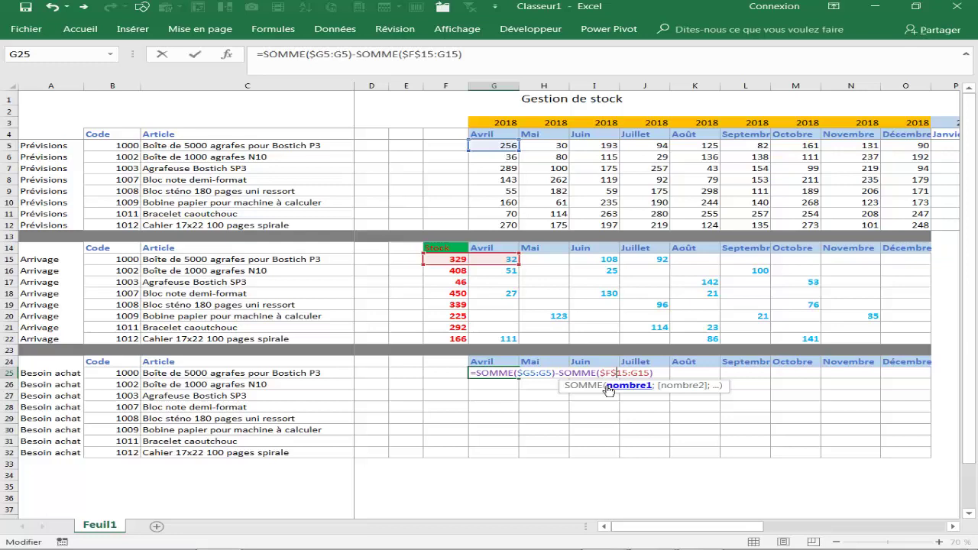
click(602, 377)
key(BackSpace)
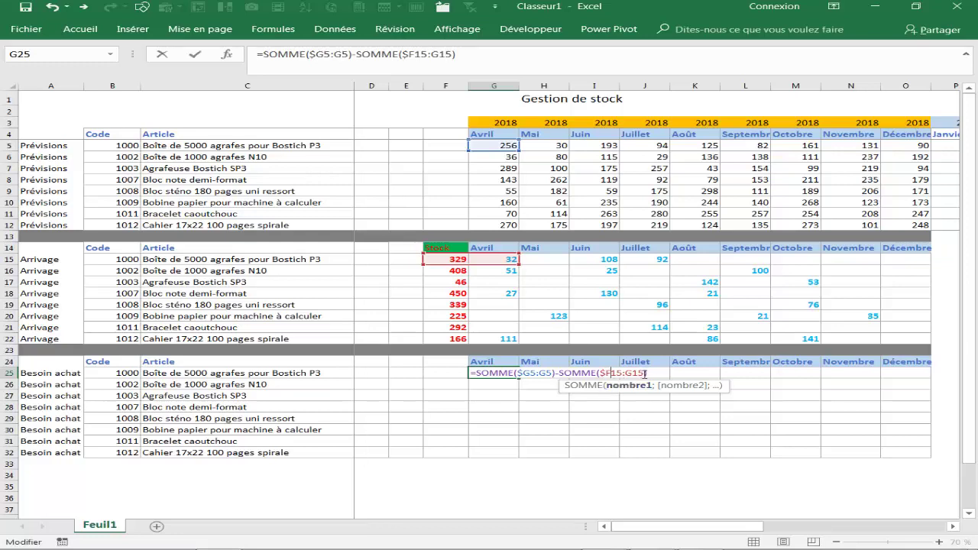
key(Return)
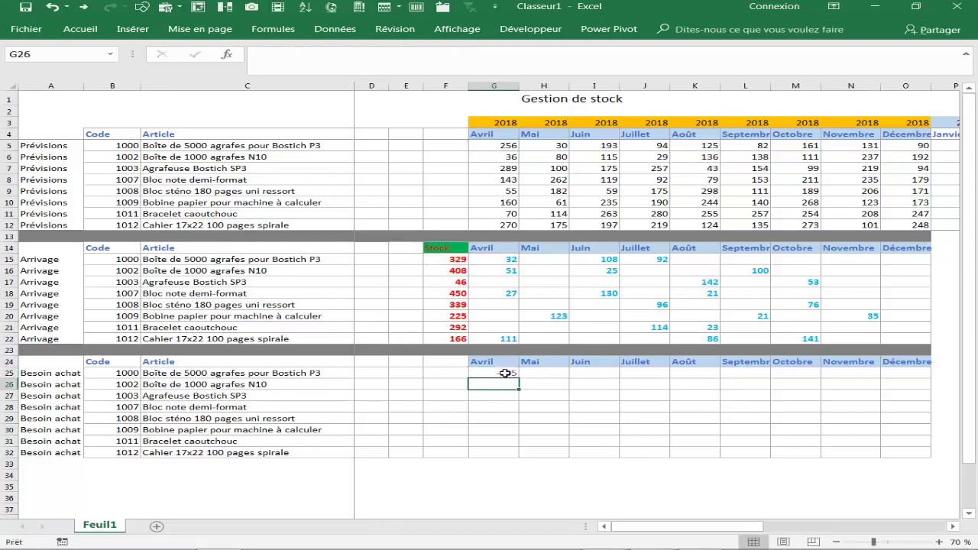
Append -SOMME($F25:F25) to G25's formula to subtract earlier purchases
click(505, 373)
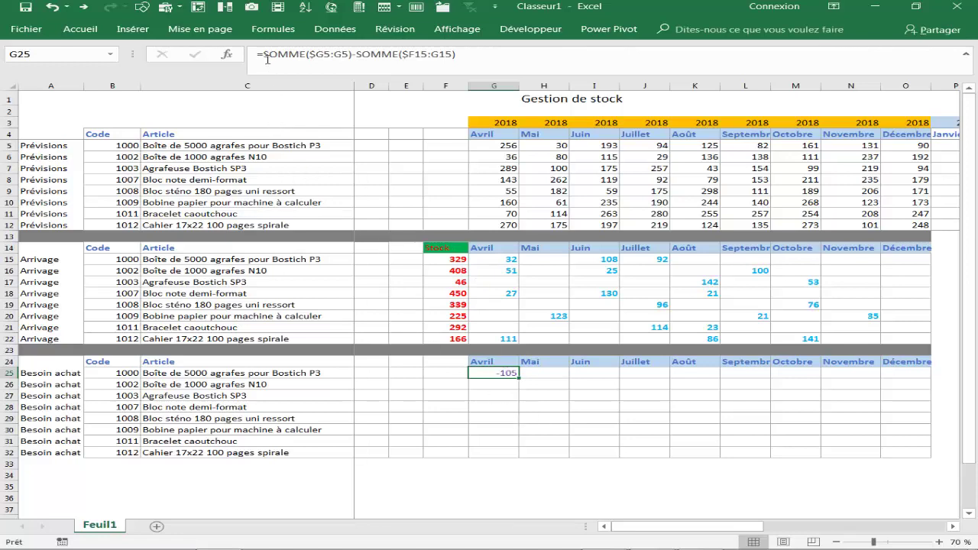
click(463, 58)
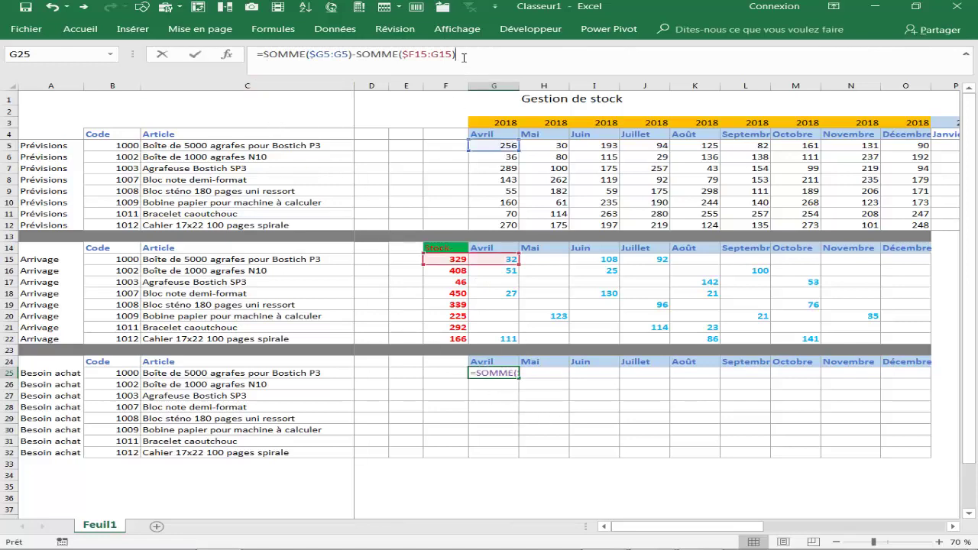
text(-som)
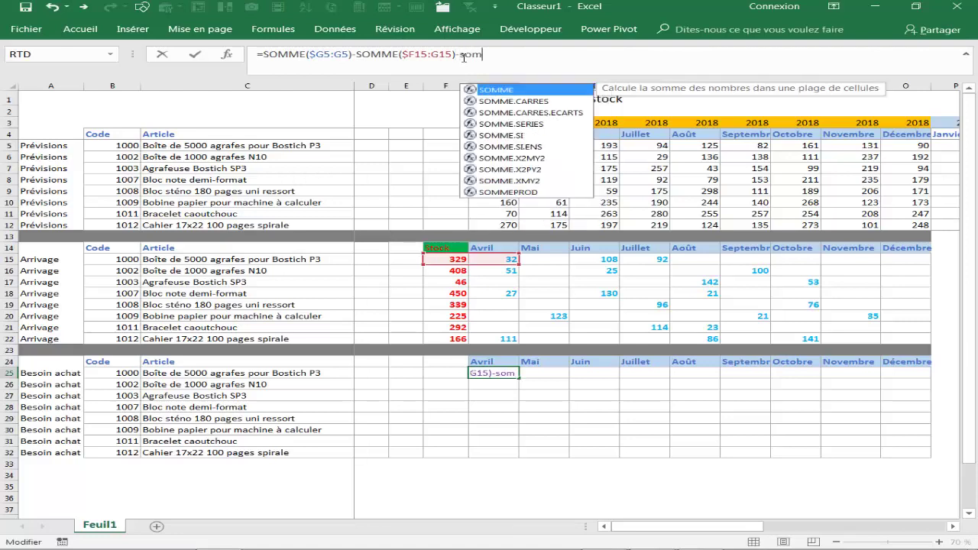
double_click(488, 91)
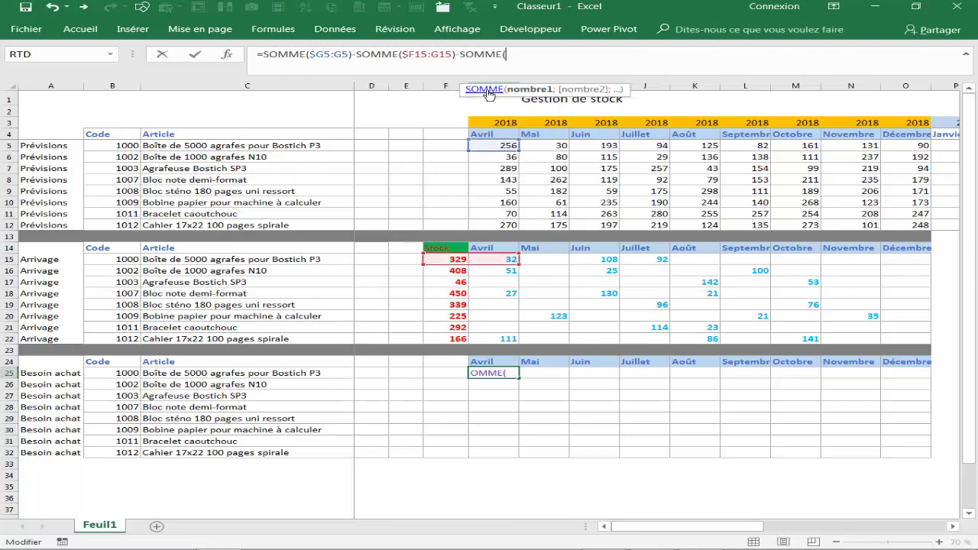
click(445, 372)
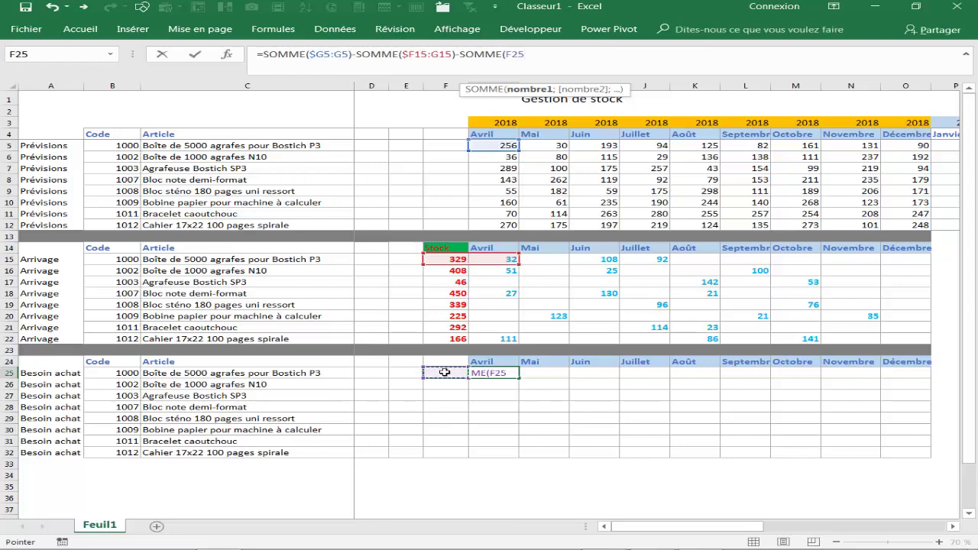
key(F8)
text())
click(516, 58)
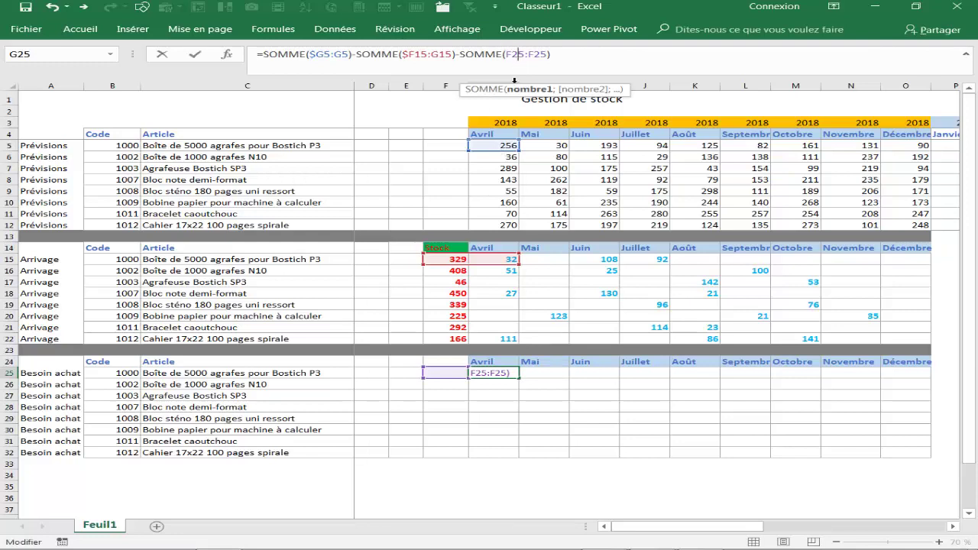
key(F4)
key(F4)
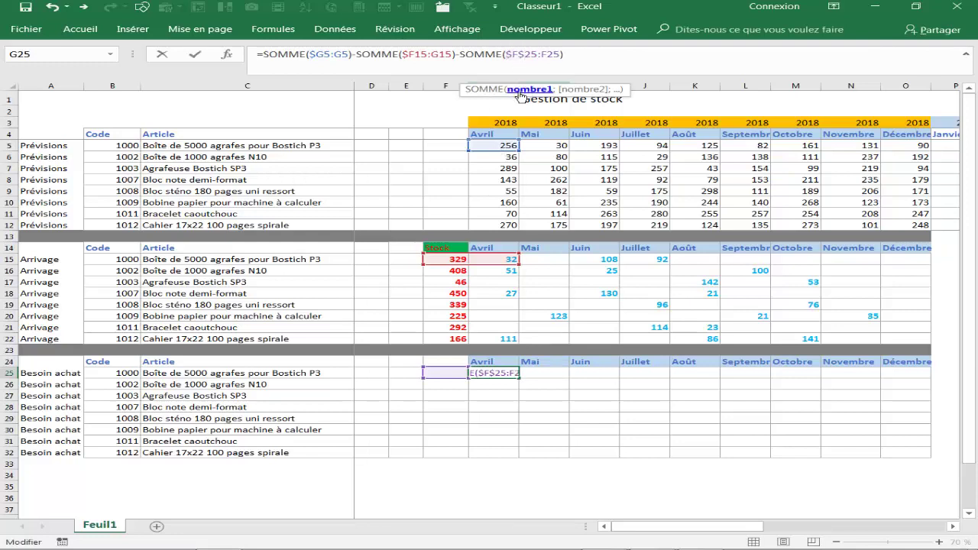
key(F4)
key(Return)
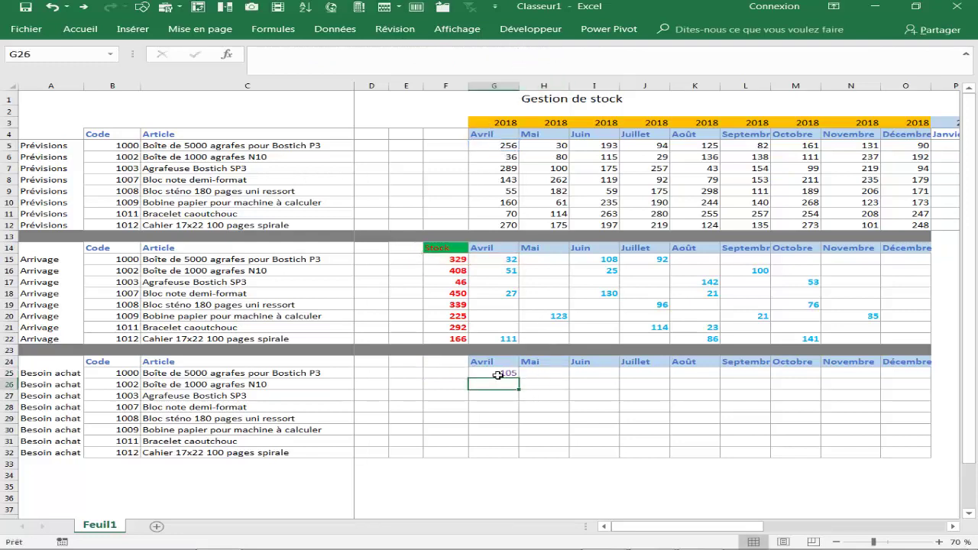
Wrap G25's expression in SI(...<0;0;...) so negative needs return 0
click(490, 370)
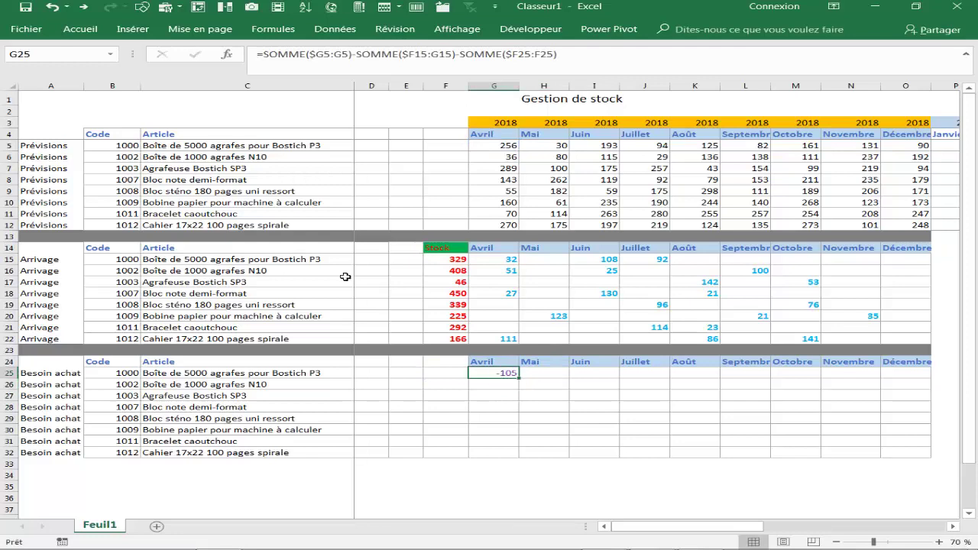
click(260, 54)
text(si()
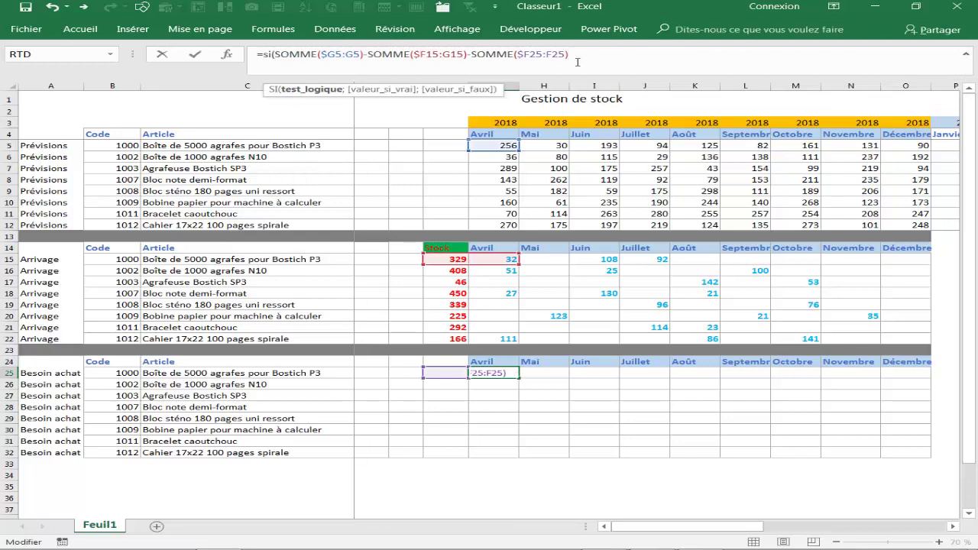
text(;0)
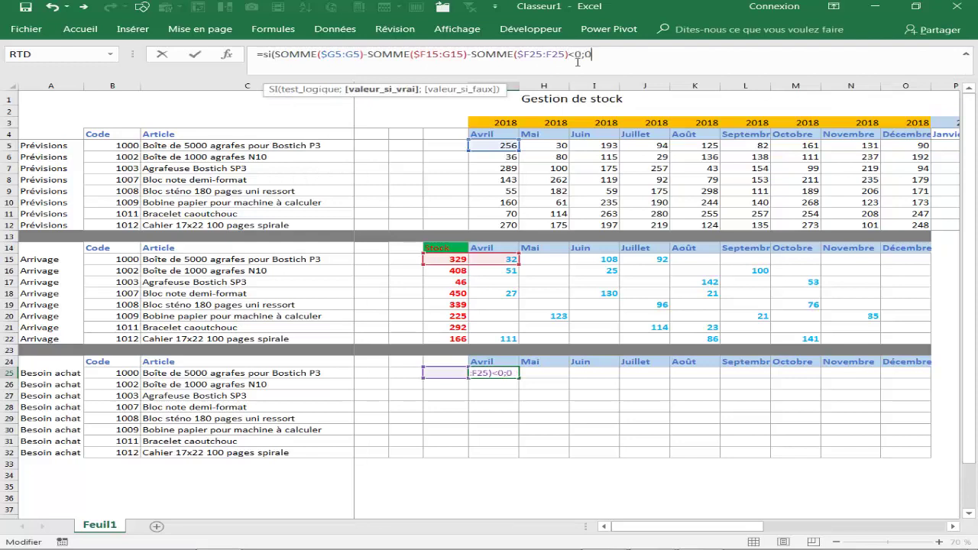
text(;)
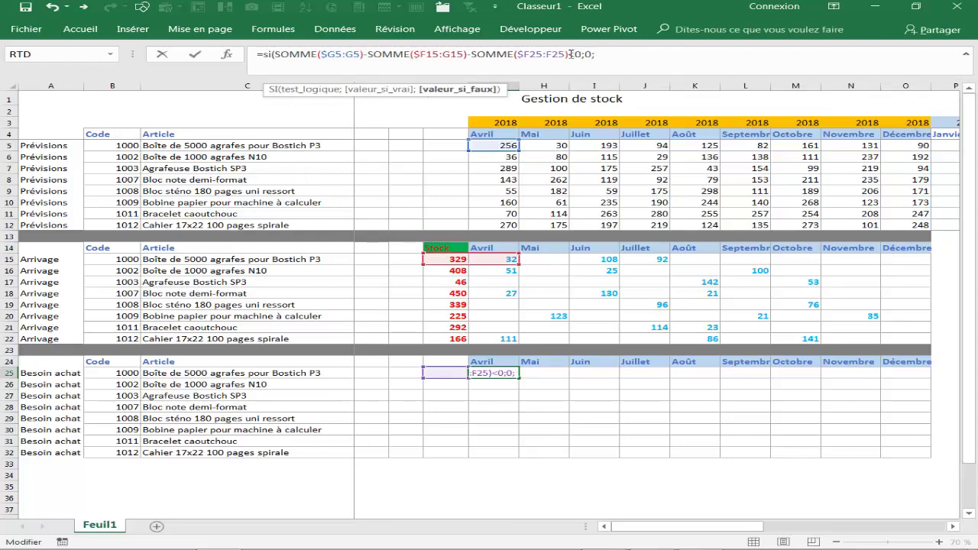
drag(571, 54, 280, 57)
key(ctrl+c)
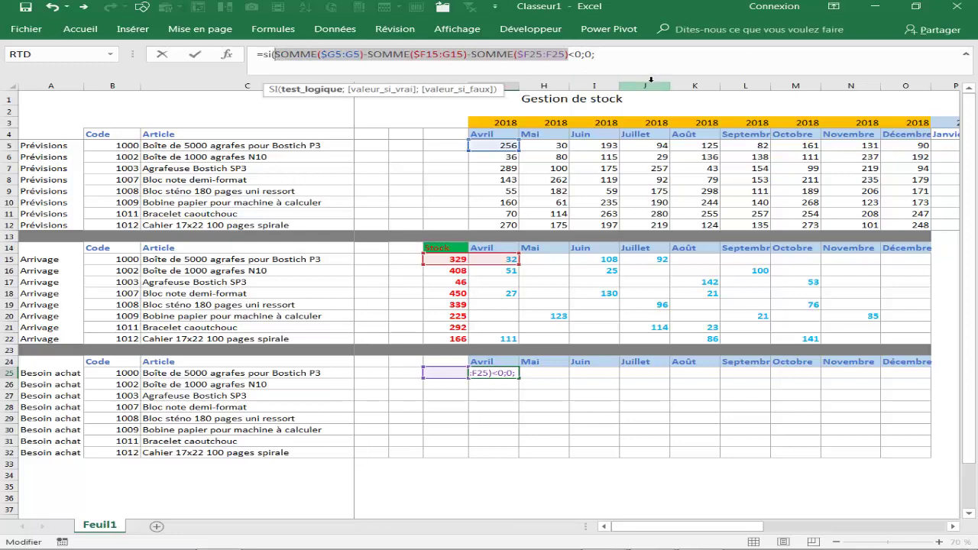
click(629, 73)
key(ctrl+v)
text())
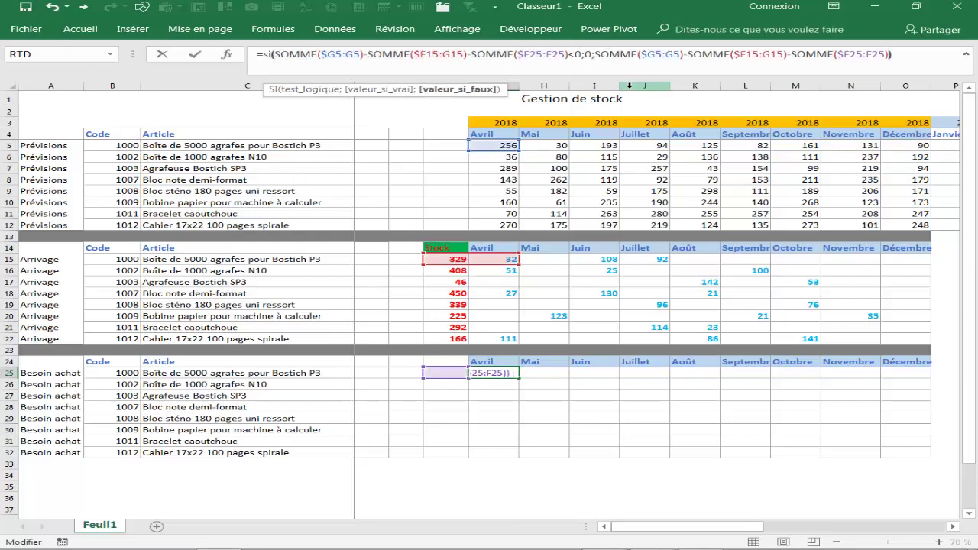
key(Return)
click(499, 374)
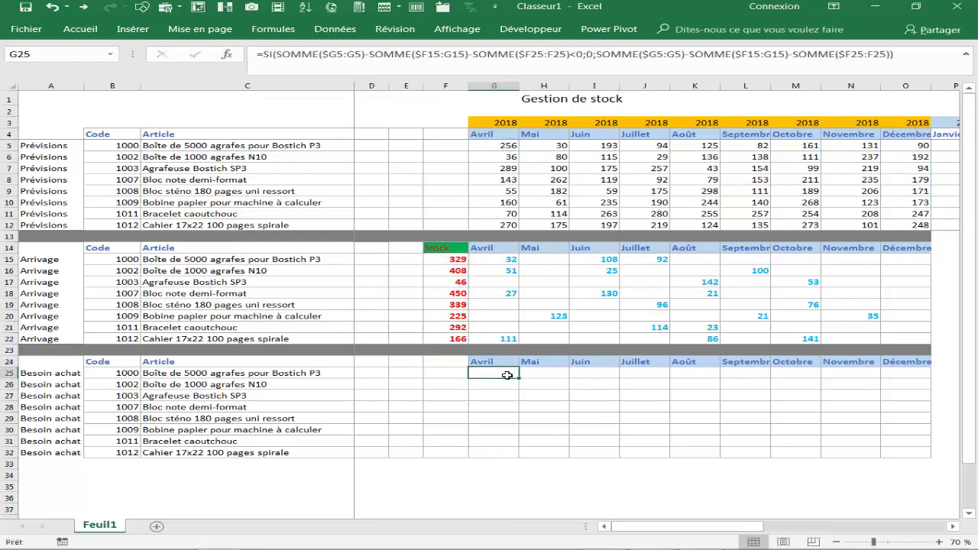
Fill the G25 formula across the Besoin achat block G25:O32
mouse_move(518, 380)
mouse_down()
mouse_move(927, 393)
mouse_move(932, 458)
mouse_up()
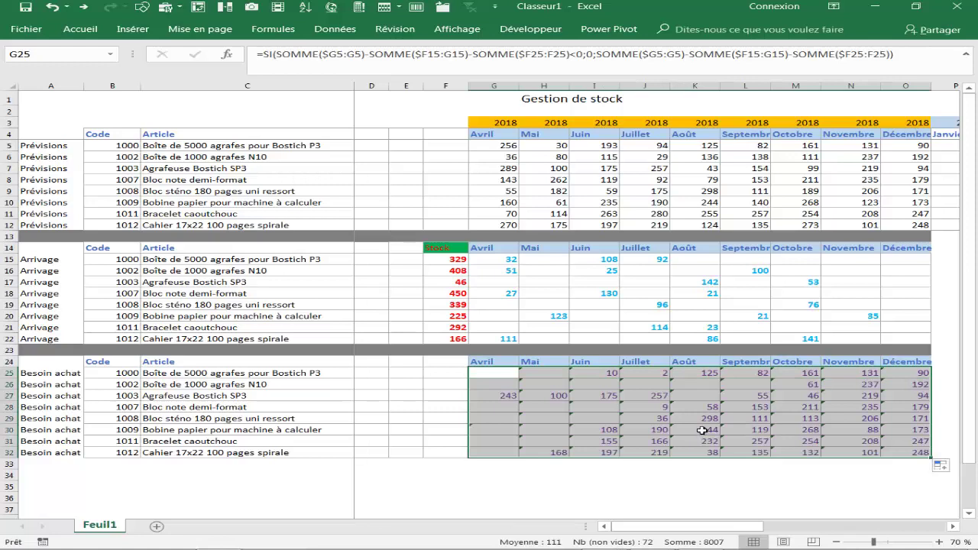
click(574, 498)
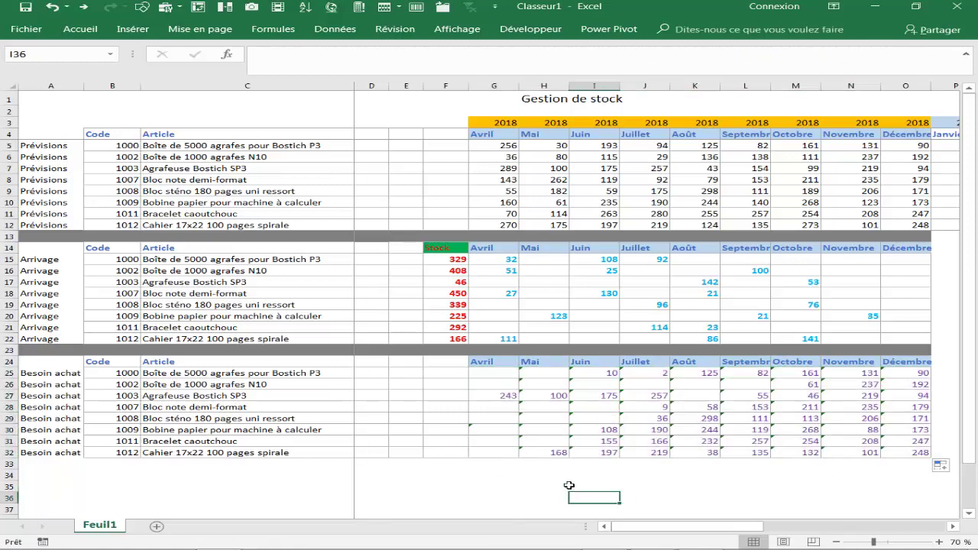
click(614, 373)
Shade cells I5 and I25 green
right_click(597, 146)
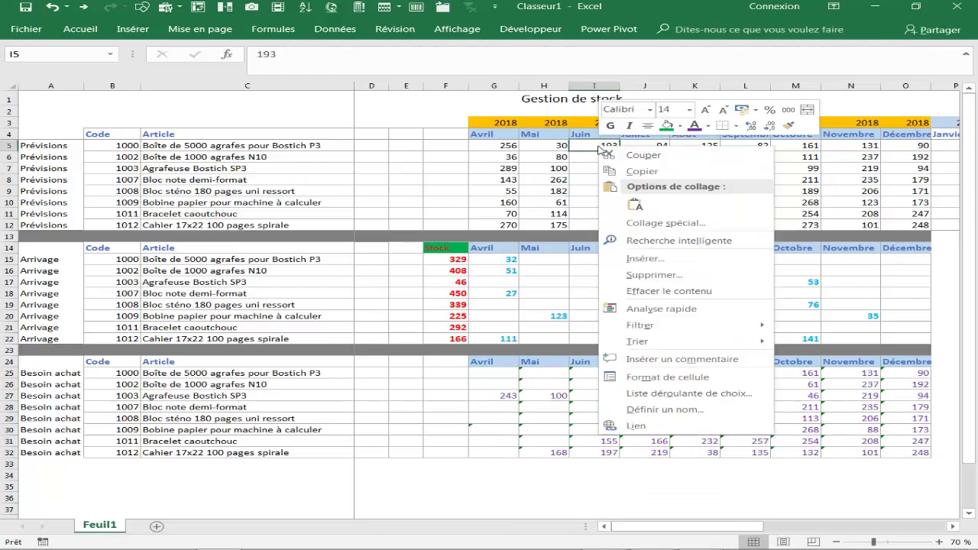
click(666, 126)
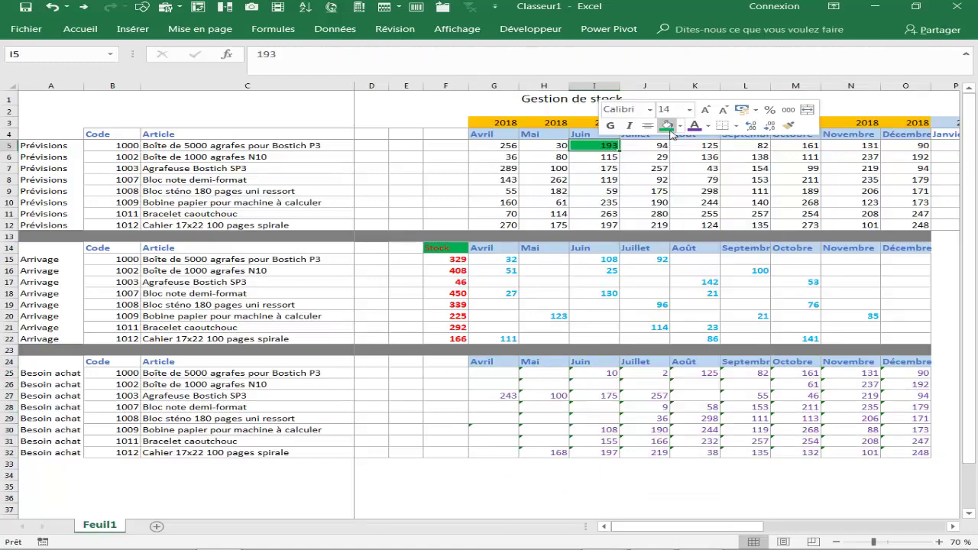
click(594, 373)
right_click(595, 373)
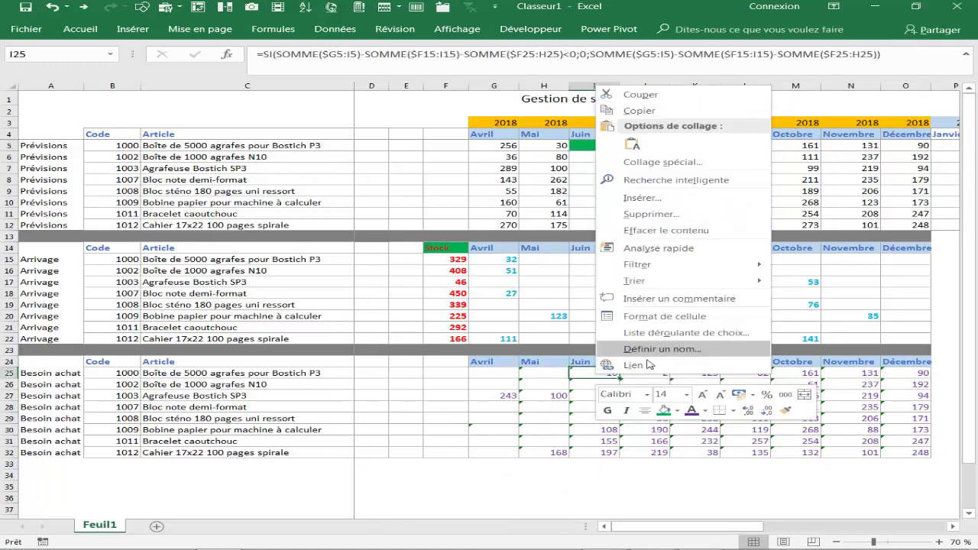
click(667, 413)
In I35 enter the manual check +G5+H5+I5-F15-G15-I15, returning 10
click(598, 487)
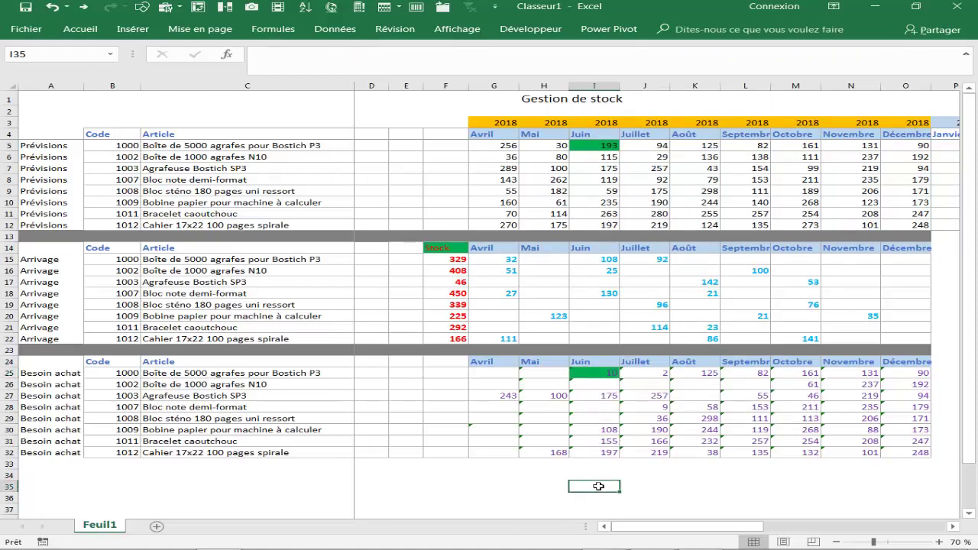
text(+)
click(508, 147)
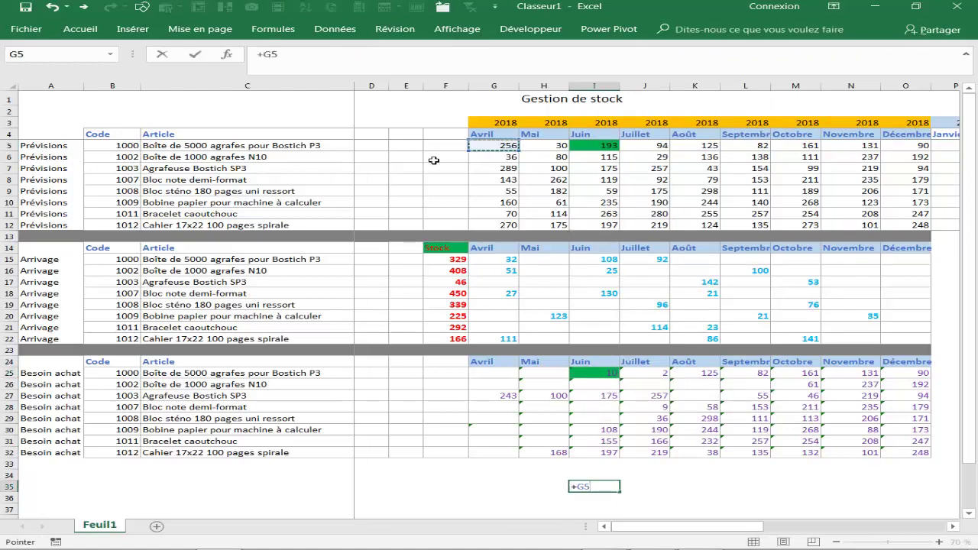
text(+)
click(550, 148)
text(+H5+)
click(591, 147)
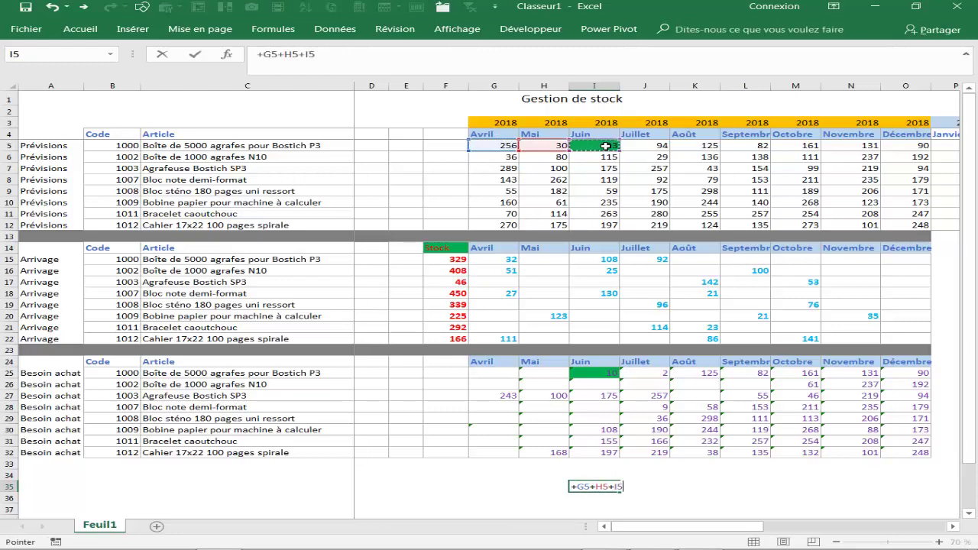
text(-)
click(440, 262)
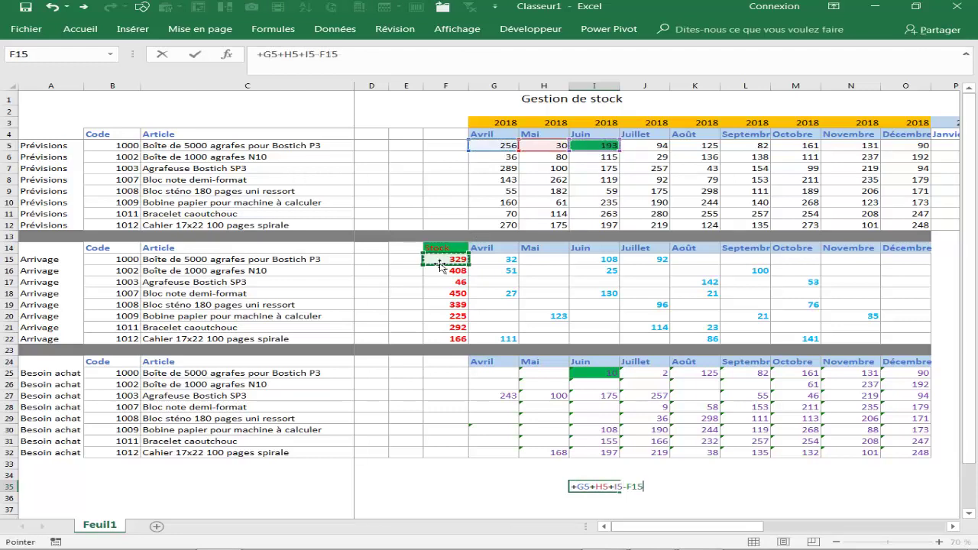
text(-)
click(496, 260)
text(-G15-)
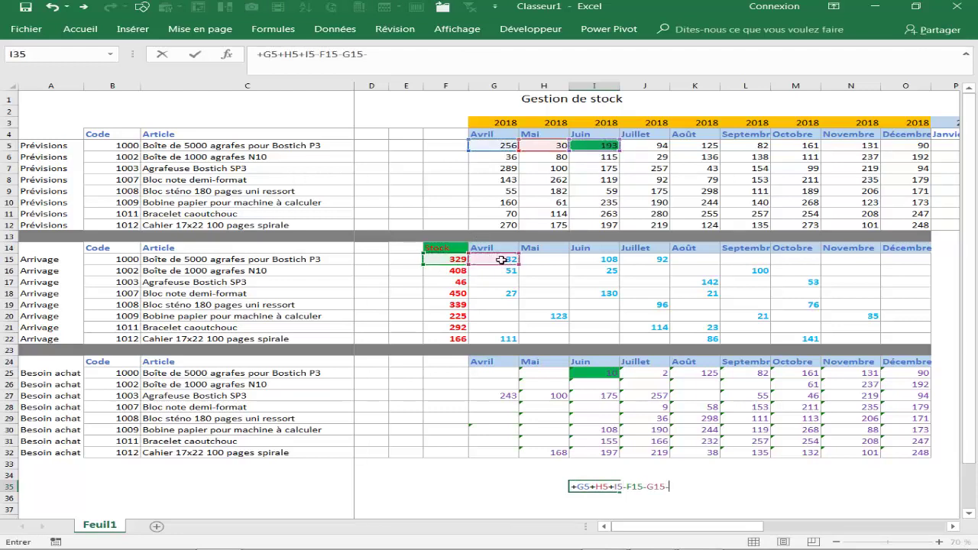
click(579, 260)
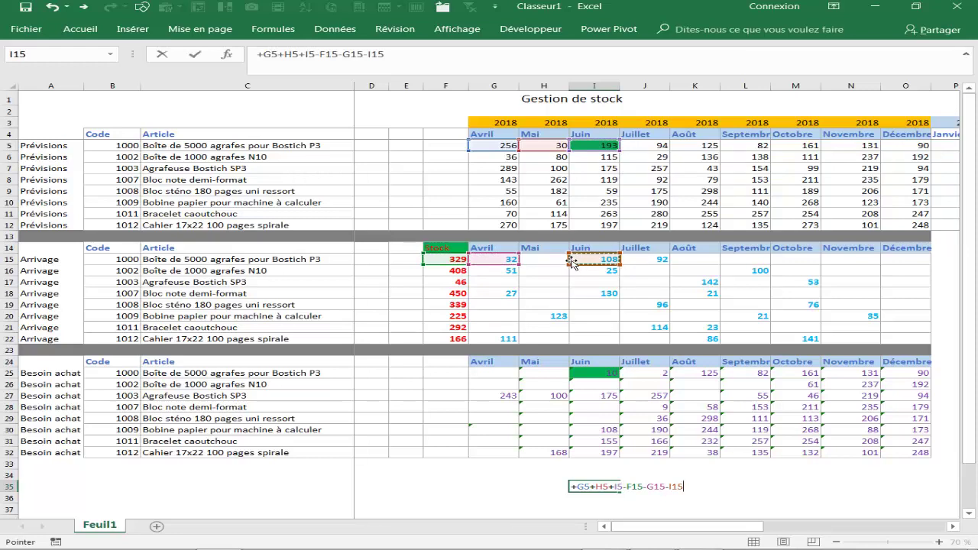
key(Return)
Fill J25 and the July forecast 94 in J5 orange
click(603, 374)
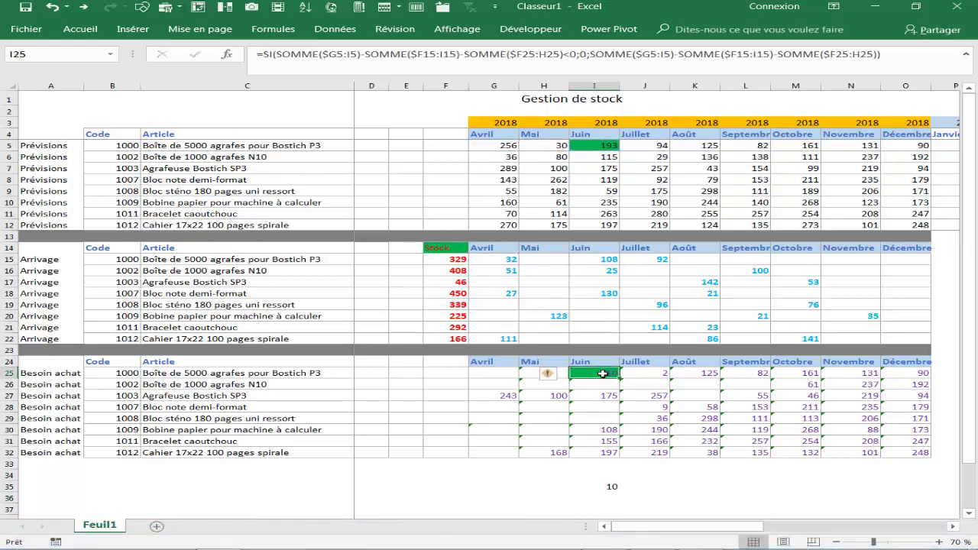
click(646, 373)
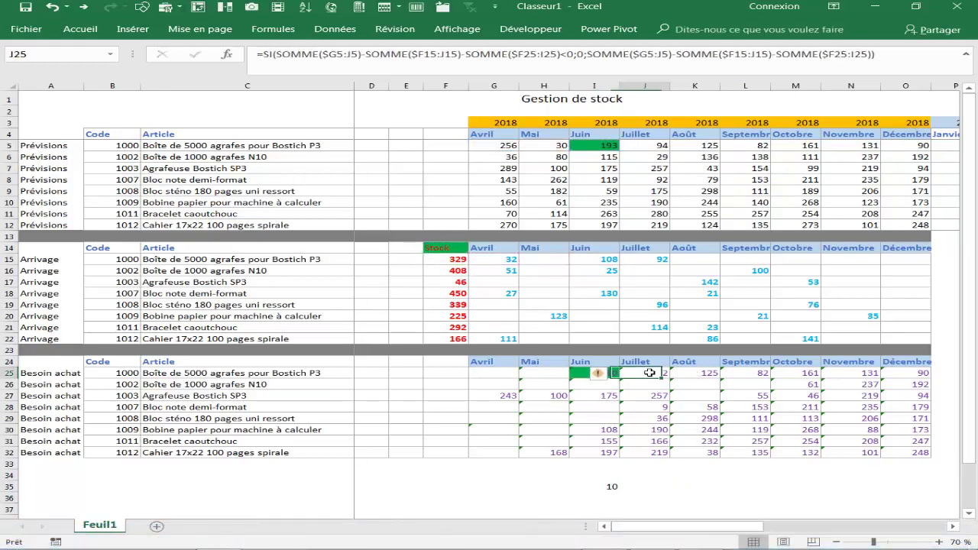
right_click(650, 374)
click(732, 411)
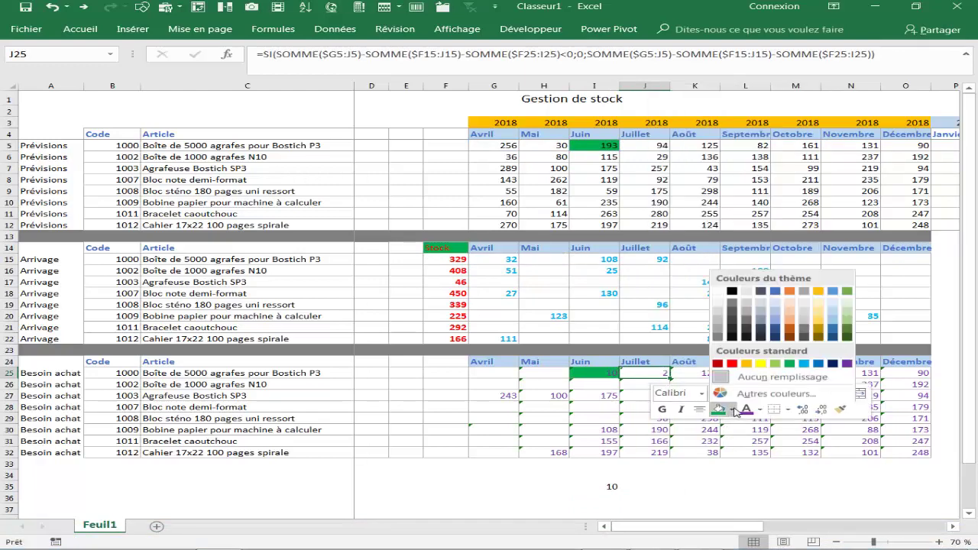
click(732, 359)
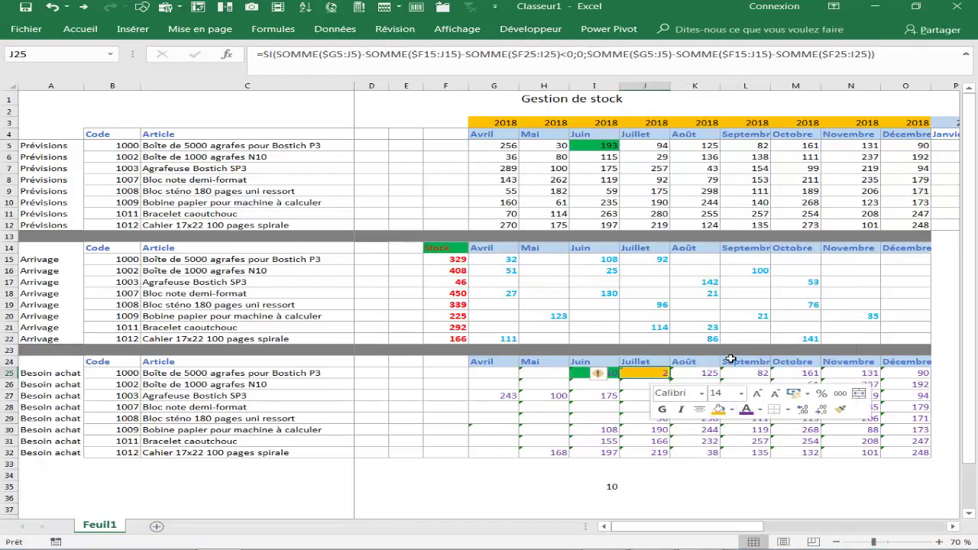
click(645, 145)
right_click(647, 146)
click(718, 127)
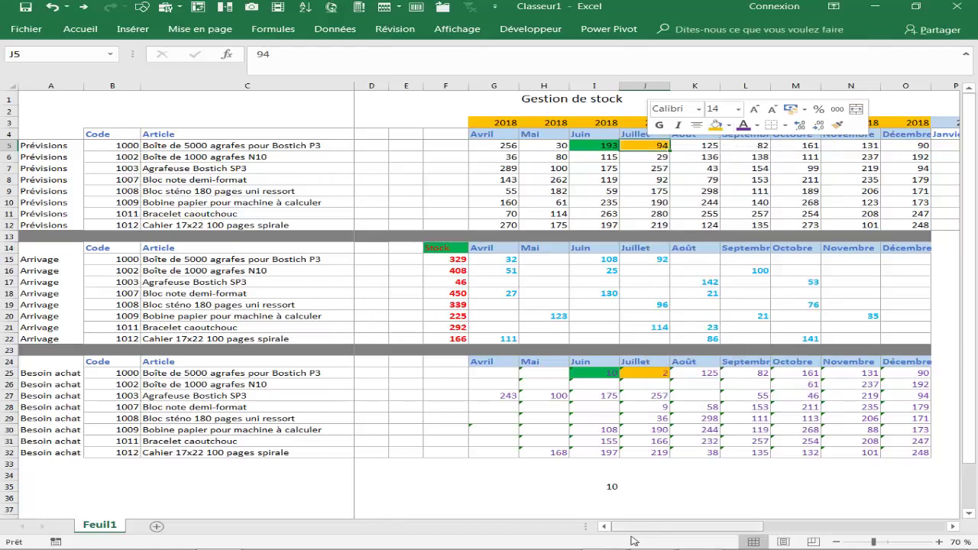
In J35 enter the check +G5+H5+I5+J5-J15-I15-G15-F15-I25, returning 2
click(648, 489)
text(+)
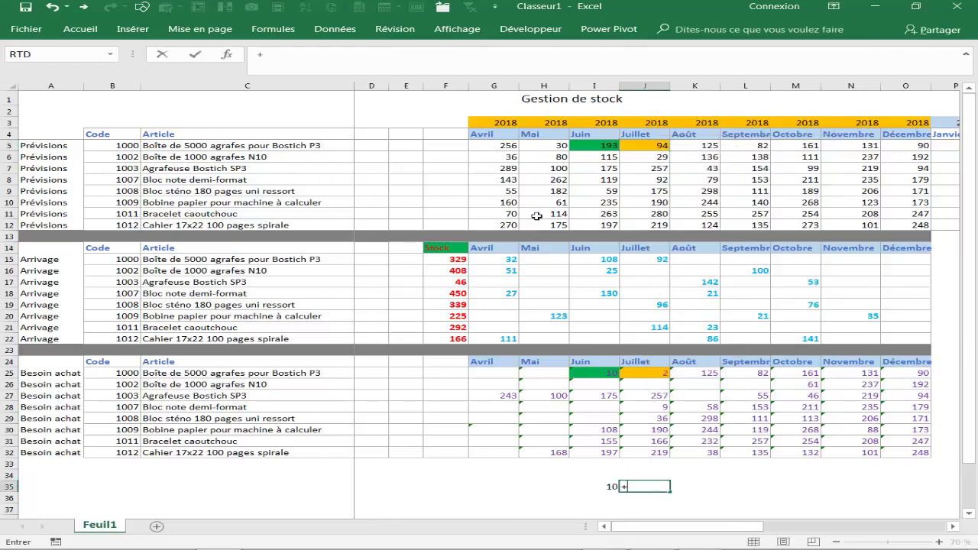
click(508, 146)
text(+)
click(540, 145)
text(+H5+)
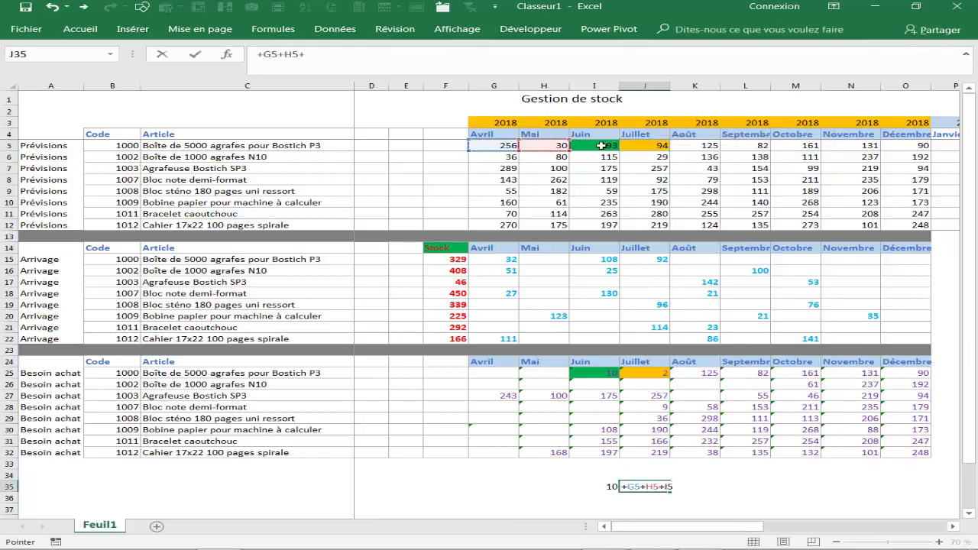
click(596, 146)
text(+)
click(645, 145)
text(-)
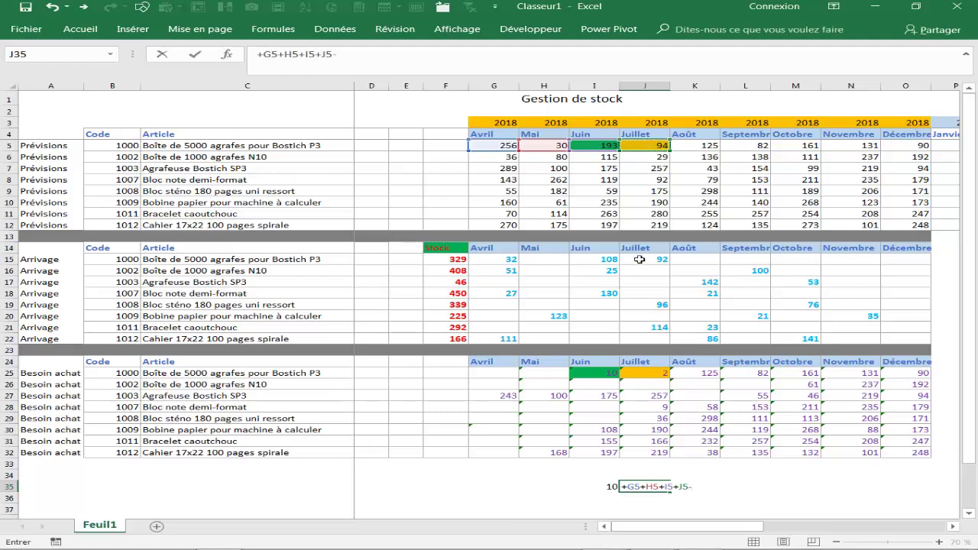
click(639, 260)
text(-)
click(595, 259)
text(-I15-)
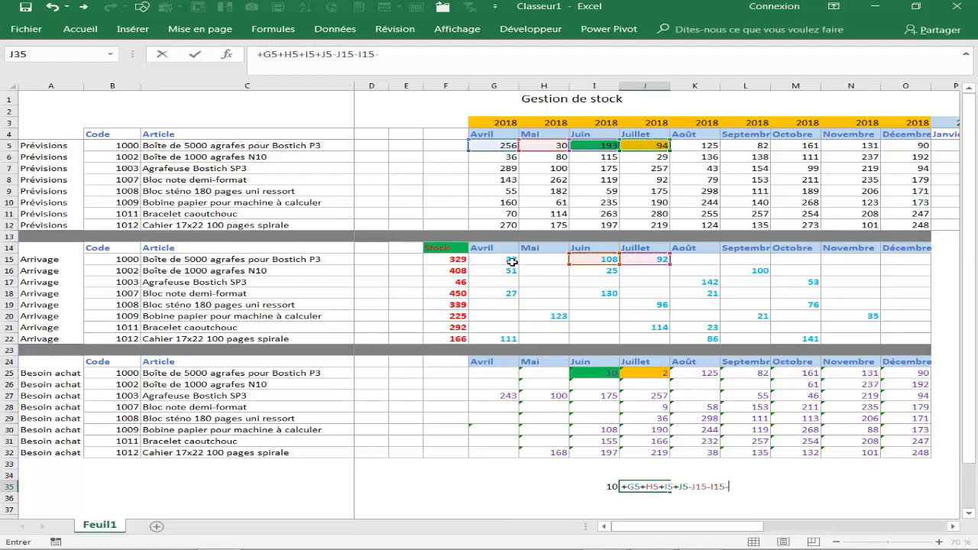
click(510, 260)
text(-)
click(455, 260)
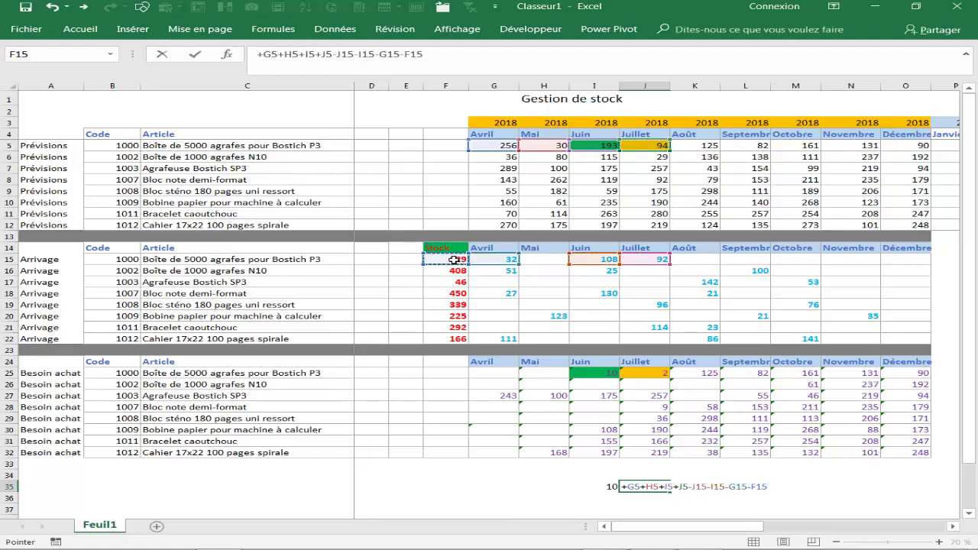
text(-)
click(598, 375)
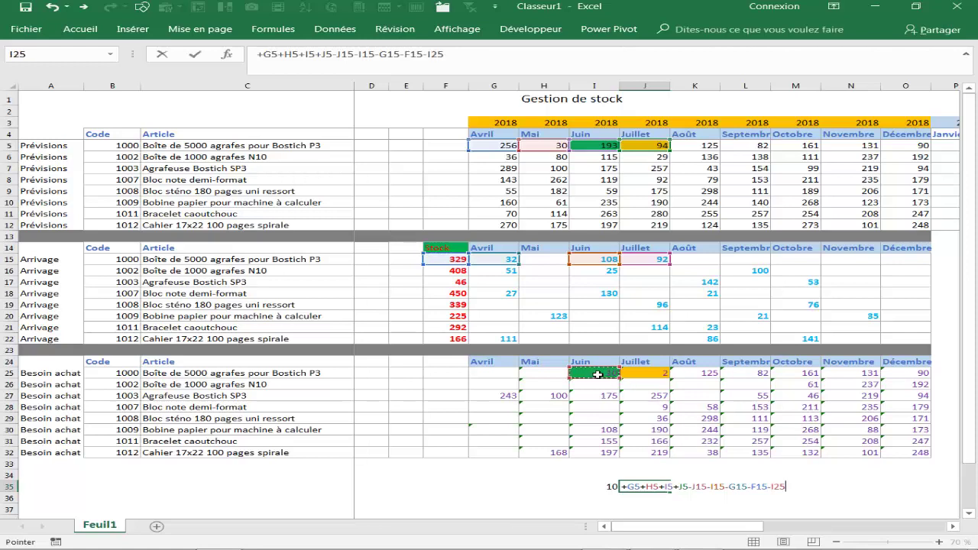
key(Return)
Clear the check results in I35:J35
click(664, 484)
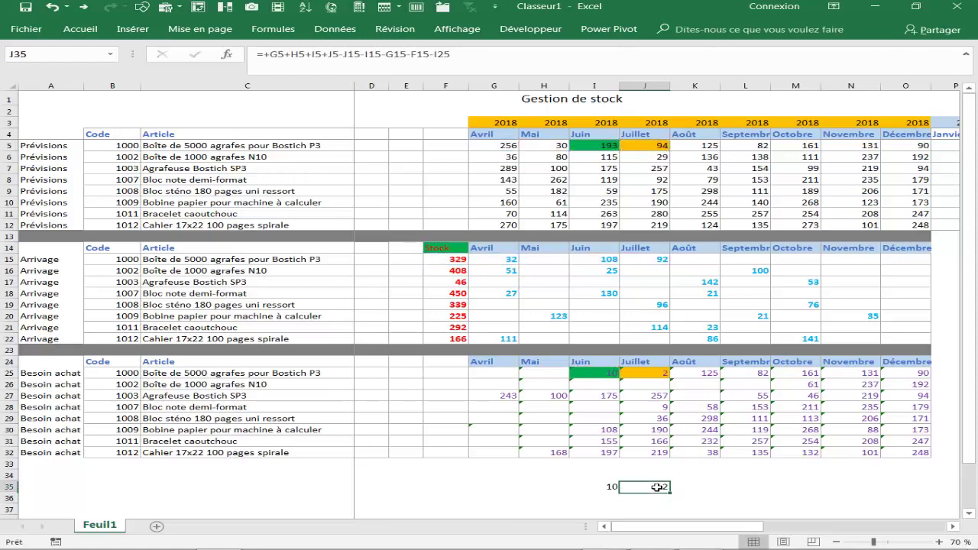
drag(605, 488, 635, 489)
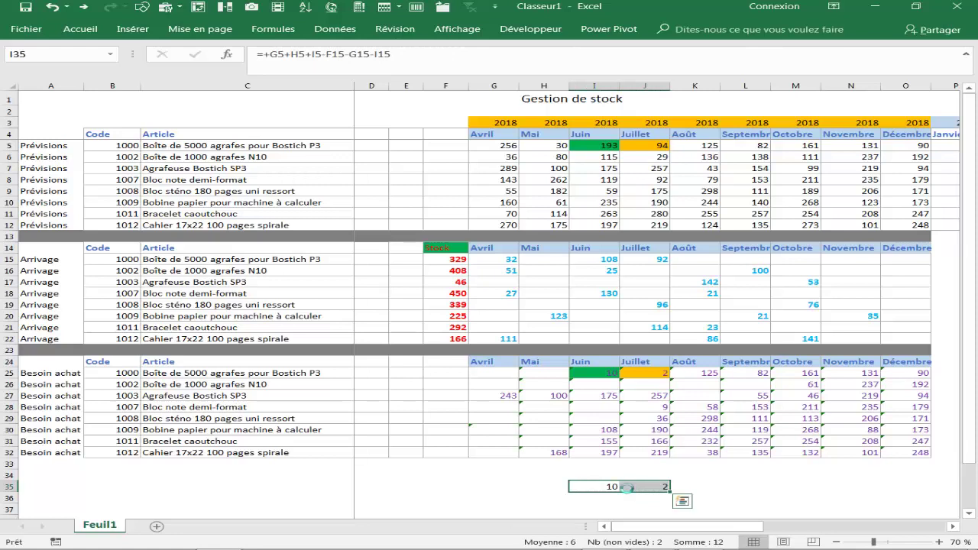
key(Delete)
click(644, 388)
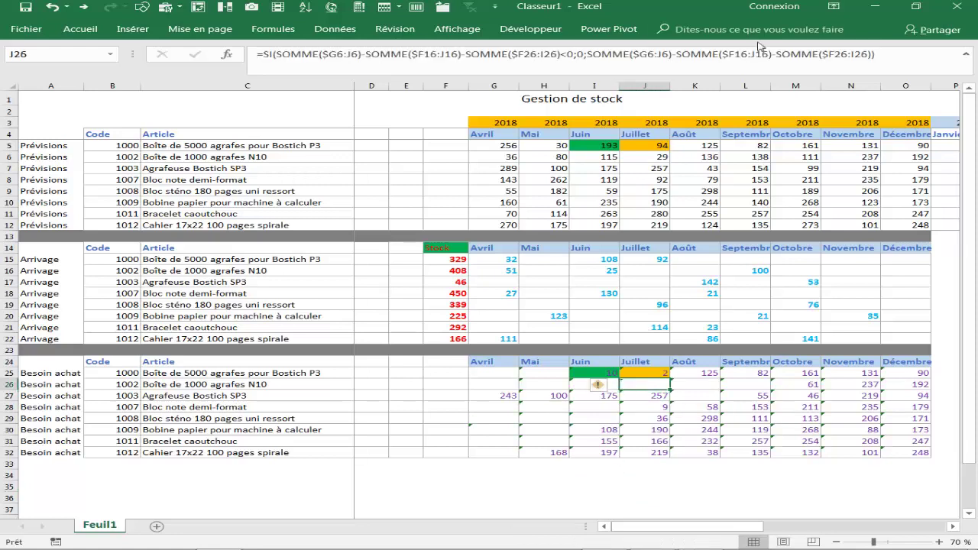
click(494, 374)
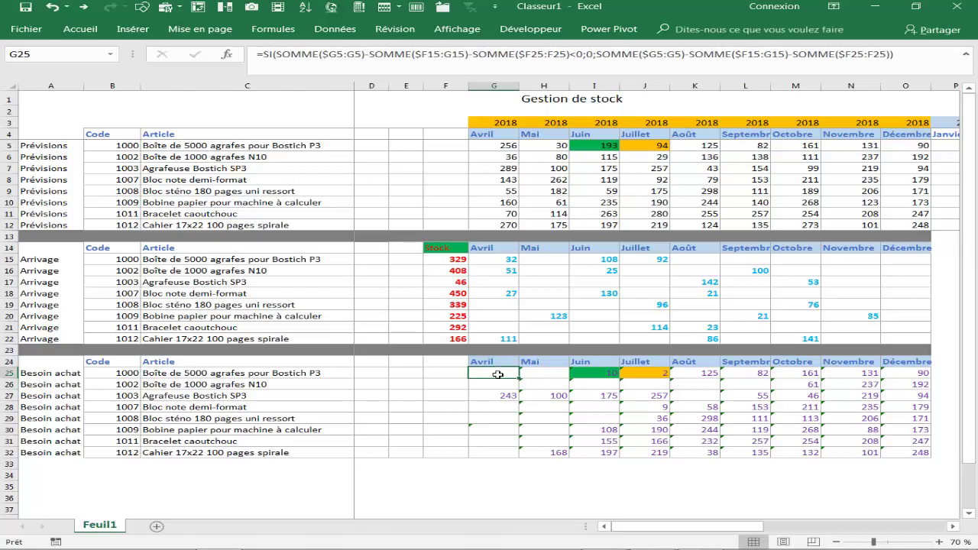
click(738, 418)
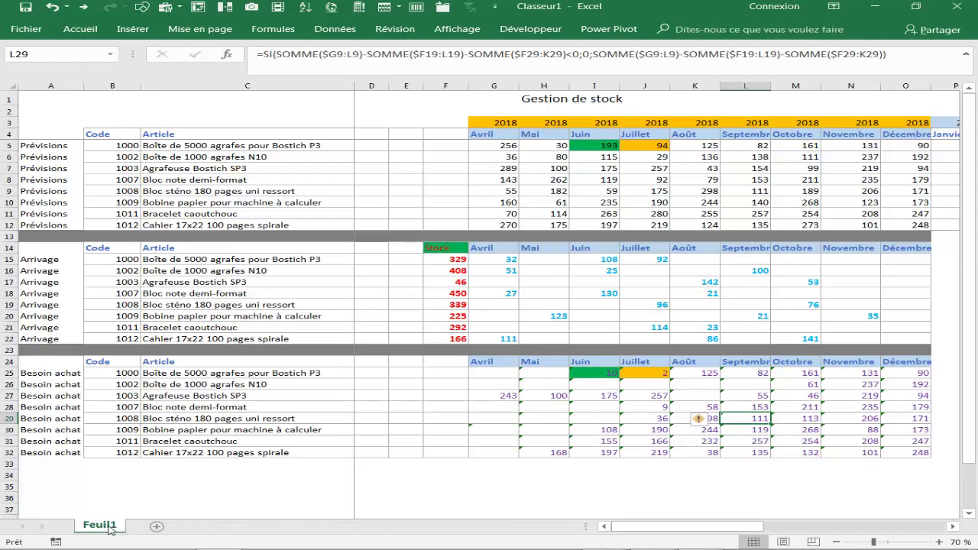
Copy the sheet to Feuil1 (2) and add the header SS in F4
drag(145, 531, 157, 527)
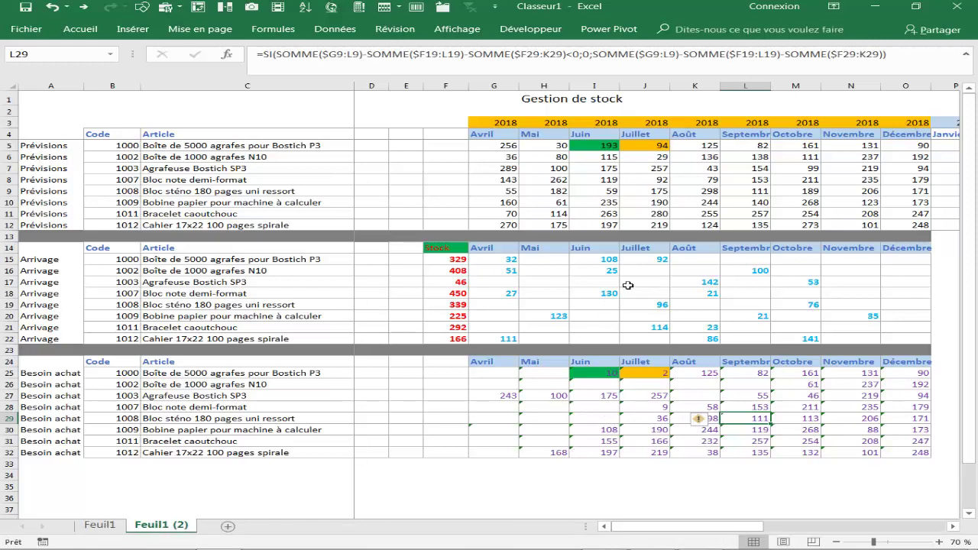
click(627, 326)
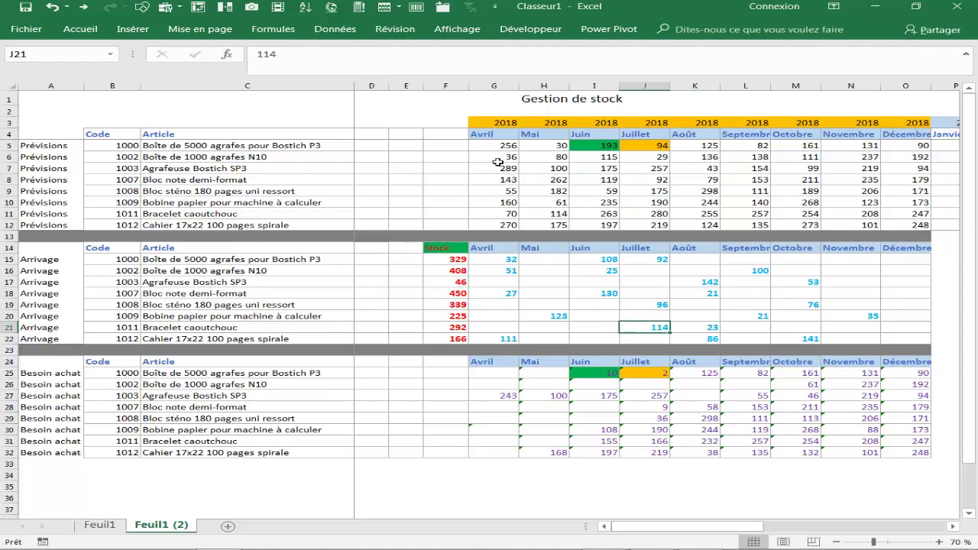
click(442, 136)
text(SS)
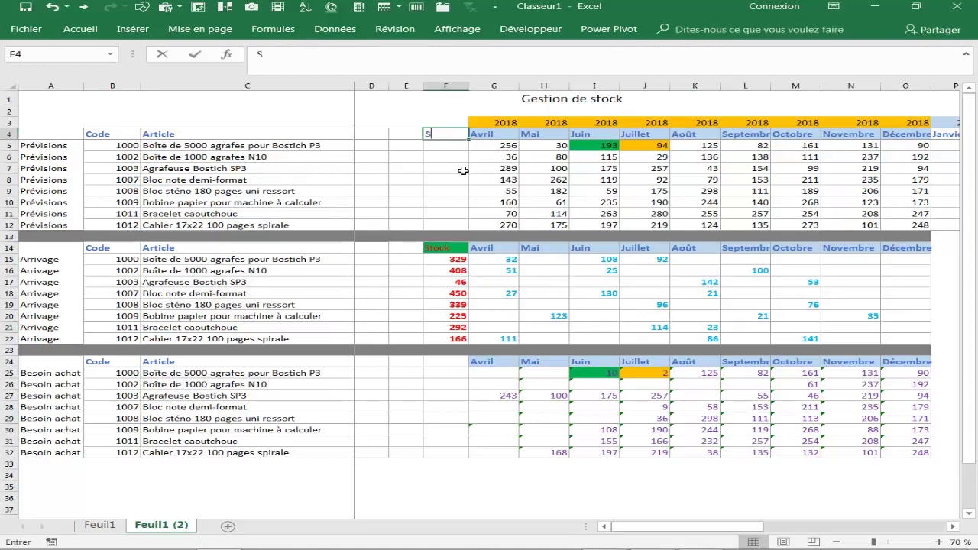
key(Return)
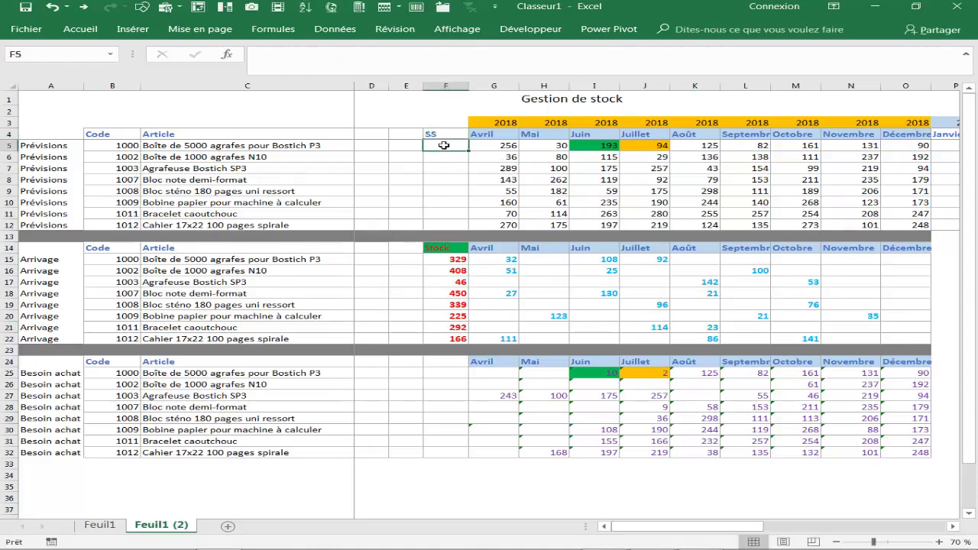
Enter SS values 10, 50, 20, 40, 25, 60, 30, 15 in F5:F12
text(10)
key(Return)
text(50)
key(Return)
text(20 40)
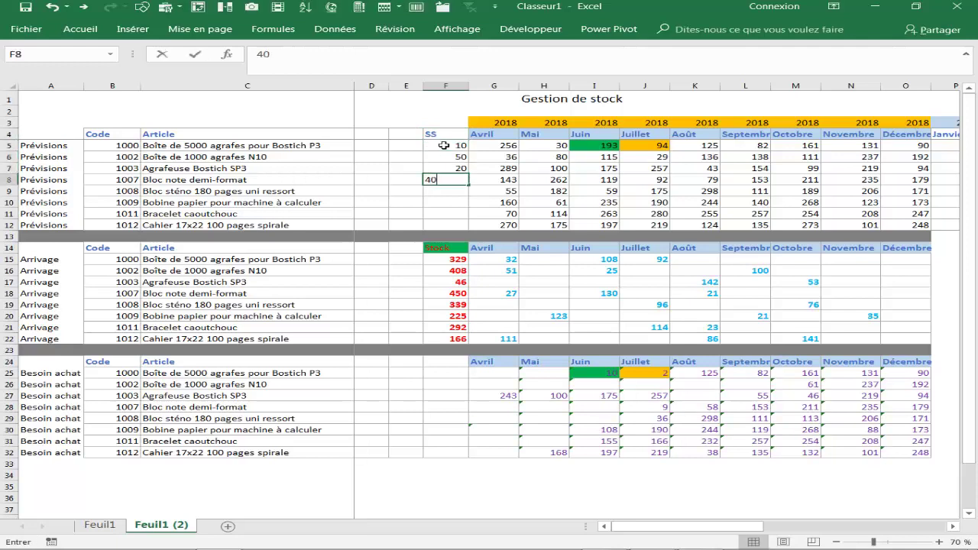
key(Return)
text(25)
key(Return)
text(60)
key(Return)
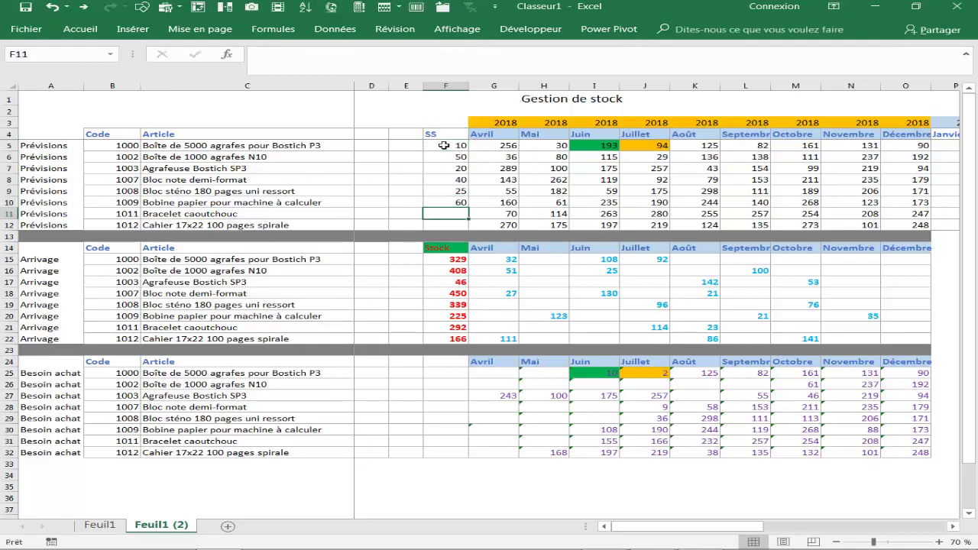
text(30)
key(Return)
text(15)
key(Return)
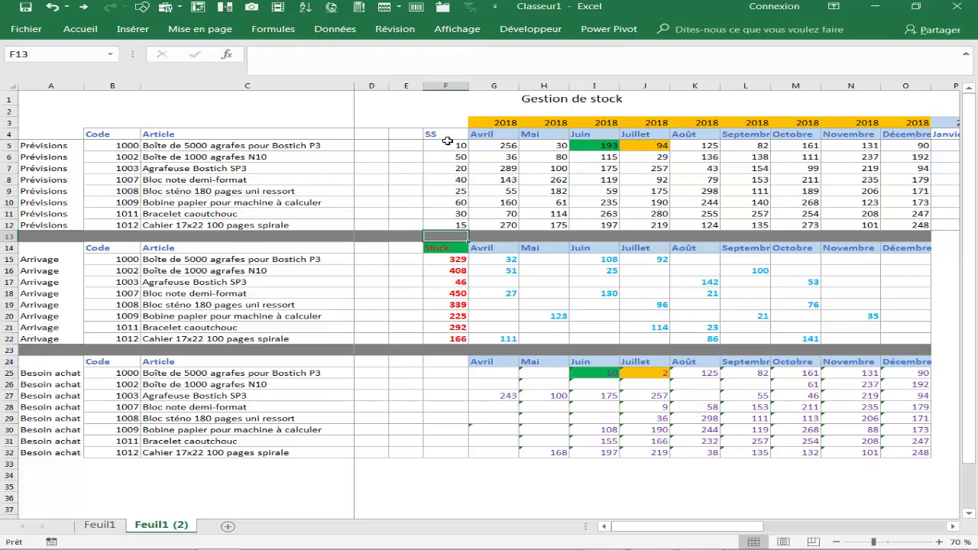
click(497, 375)
double_click(497, 374)
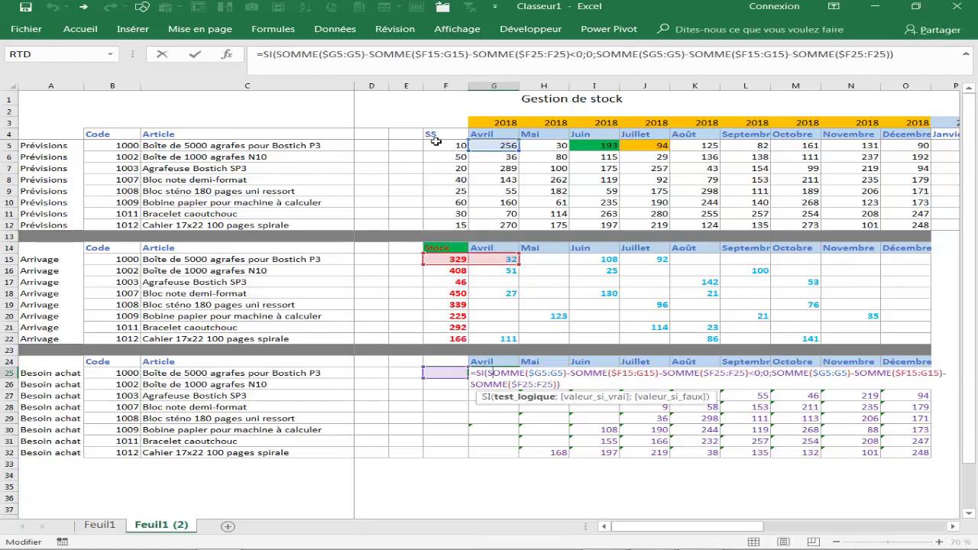
Change G25's forecast sums to start at $F5 so they include the SS value
click(336, 54)
key(BackSpace)
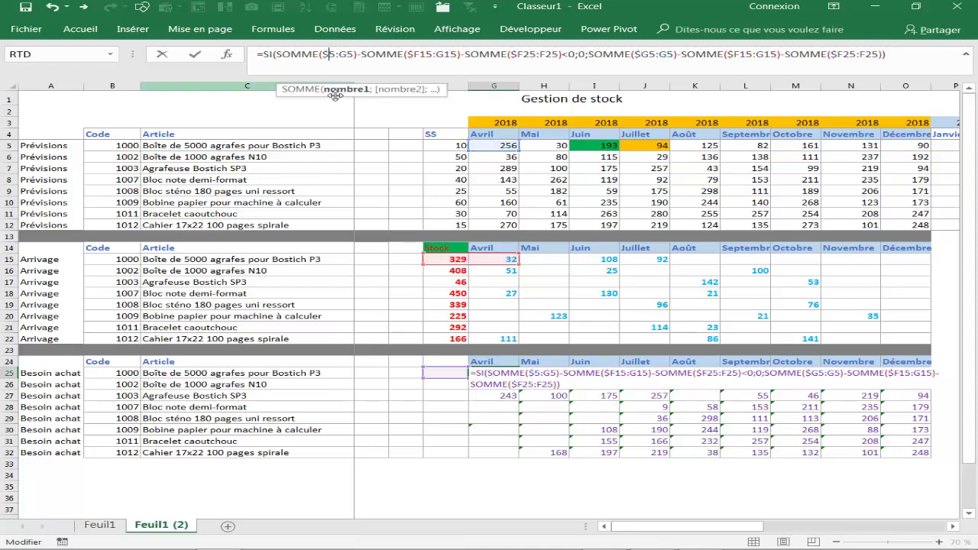
text(F)
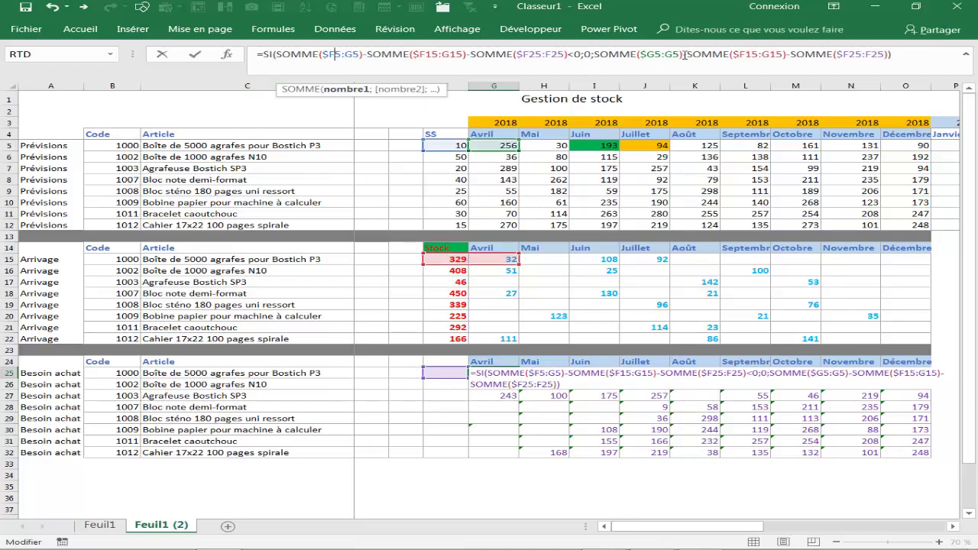
click(657, 57)
text(F)
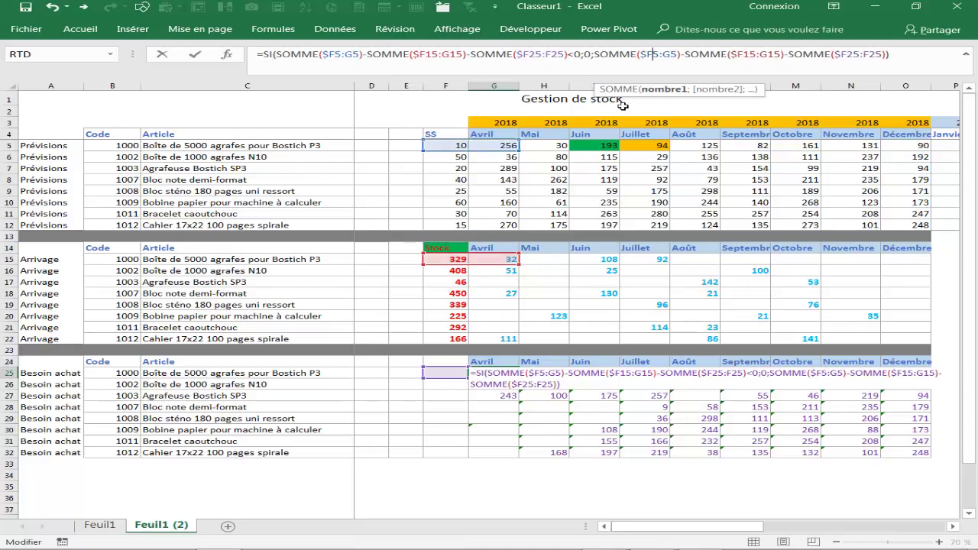
key(Return)
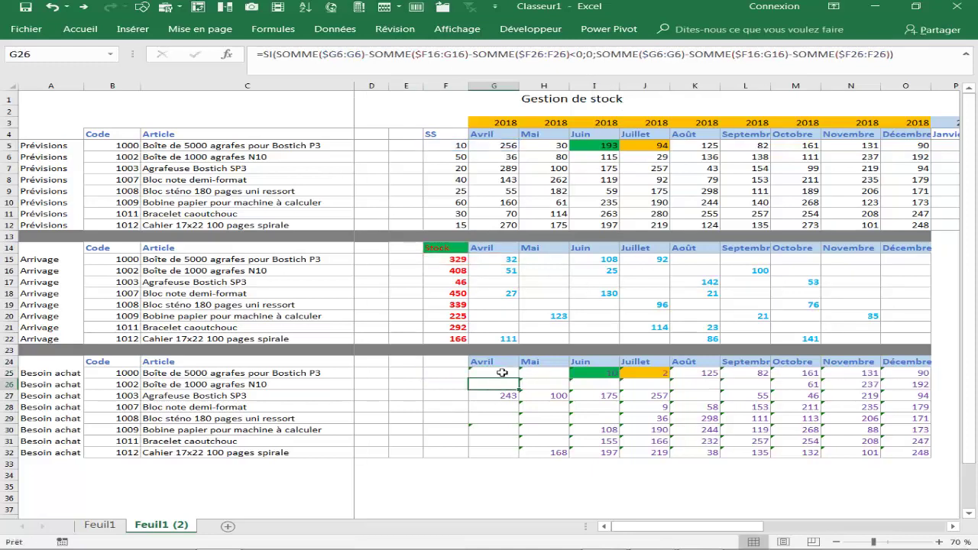
Fill the revised formula across row 25 and down to row 32
click(505, 373)
mouse_move(520, 379)
mouse_down()
mouse_move(756, 393)
mouse_move(931, 379)
mouse_up()
double_click(932, 379)
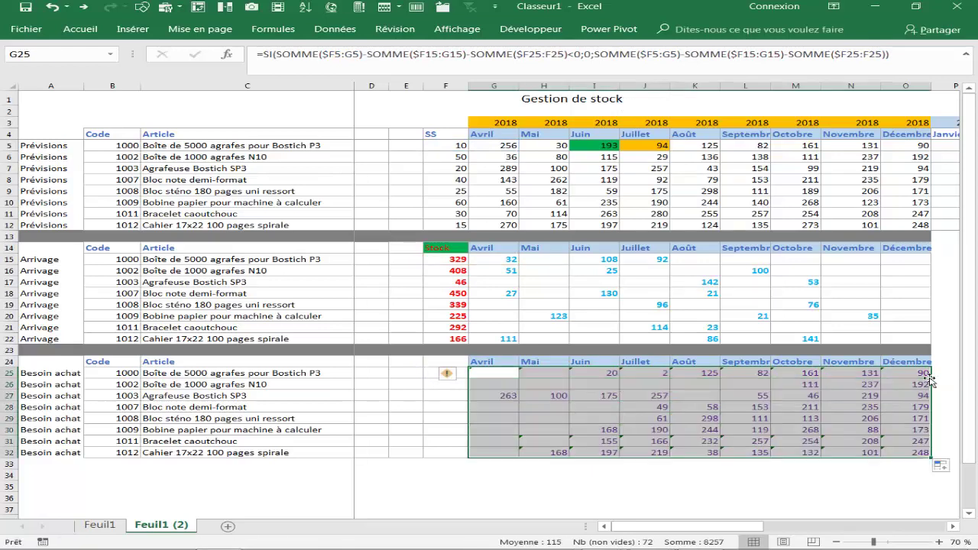
click(642, 498)
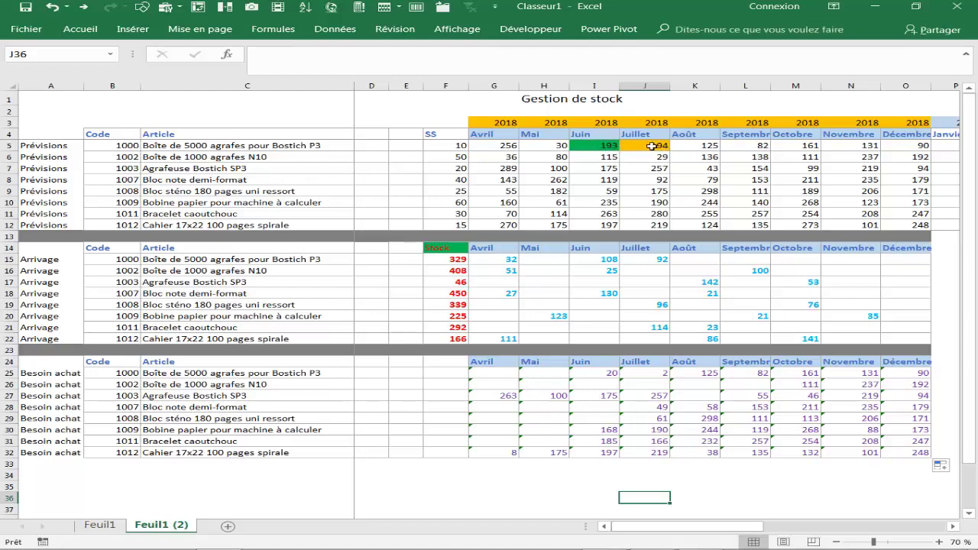
Shade the August forecast of 125 in K5 with the standard blue fill
click(703, 149)
right_click(710, 146)
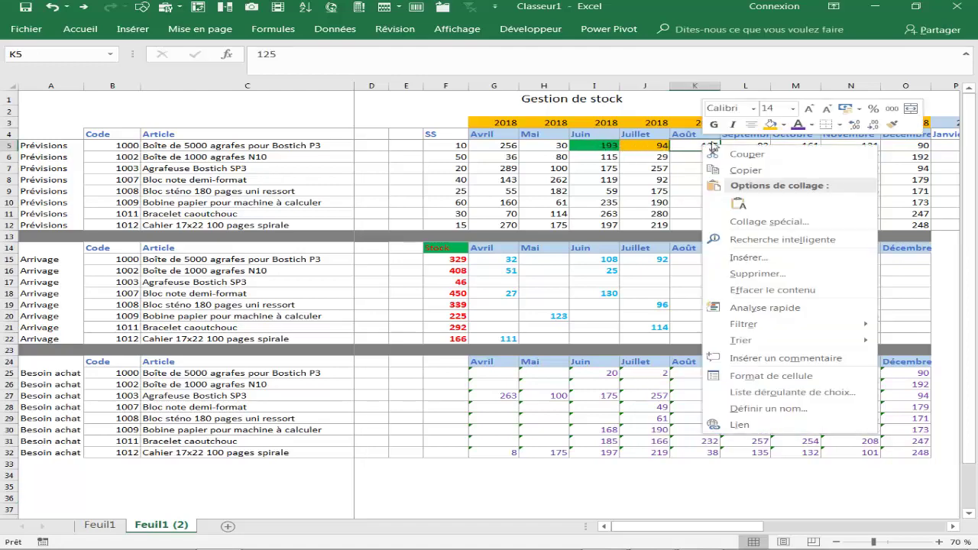
click(782, 127)
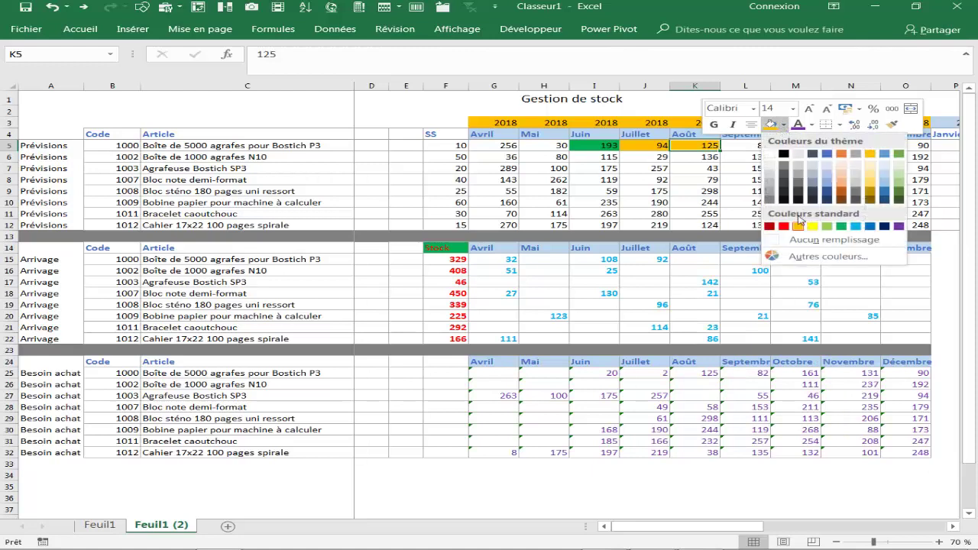
click(785, 127)
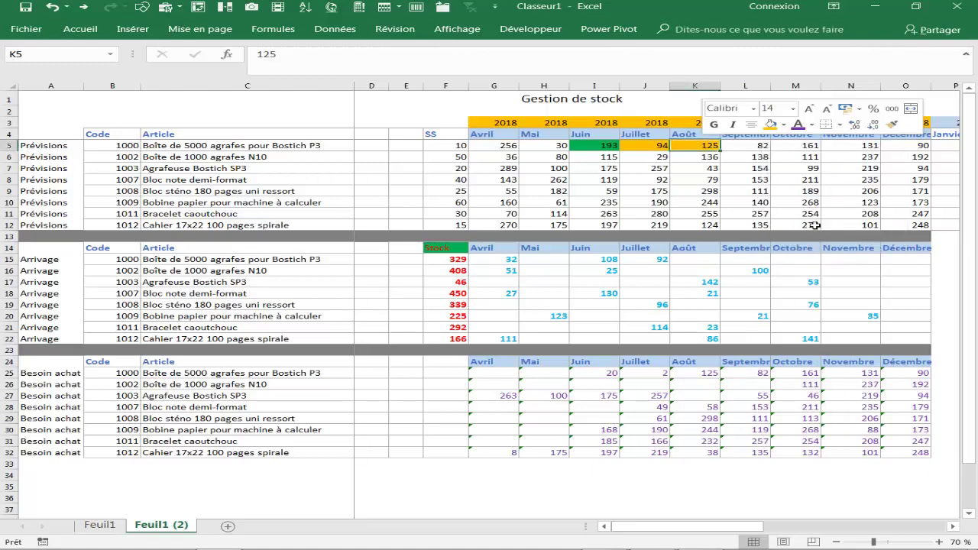
click(782, 127)
click(860, 227)
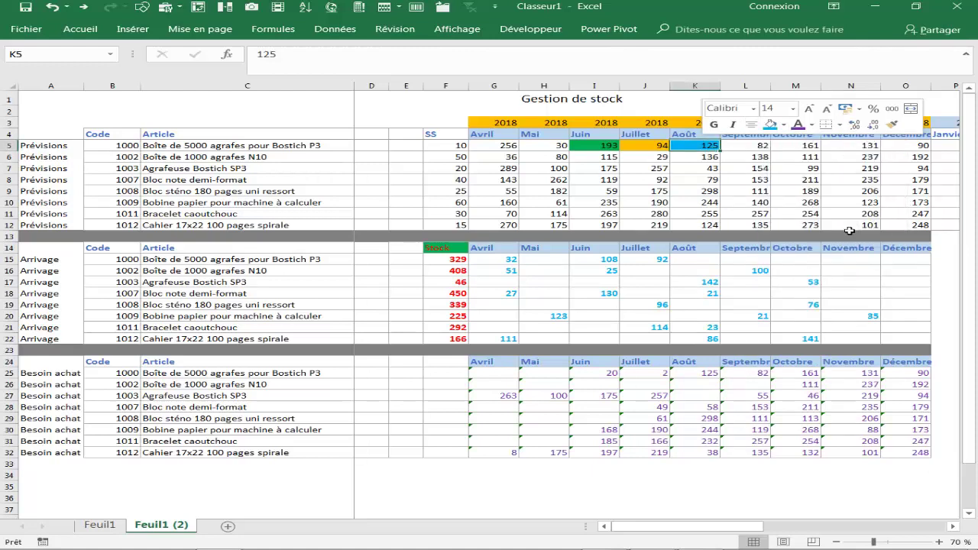
click(697, 473)
In K34, start a check formula adding K5, J5, I5, H5, G5 and F5
text(+)
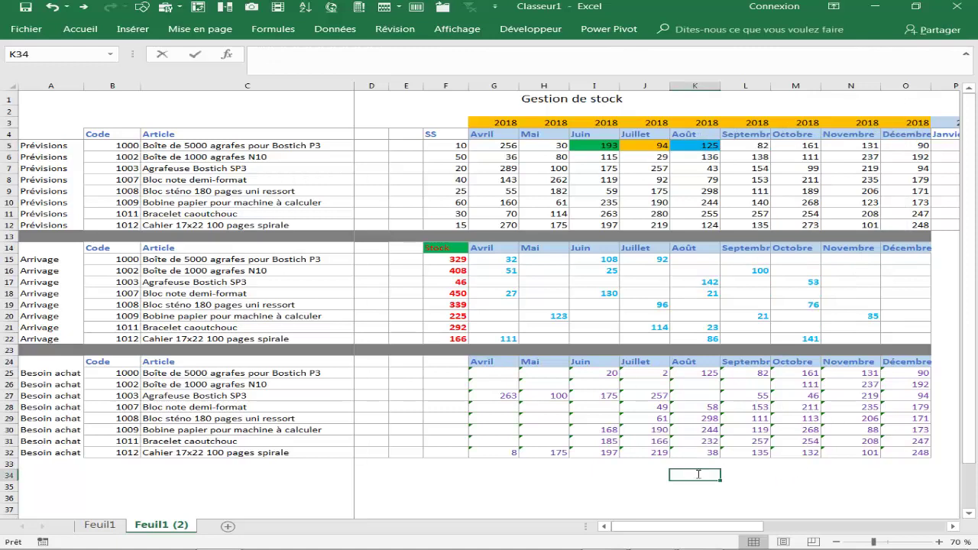
click(696, 145)
text(+K5+)
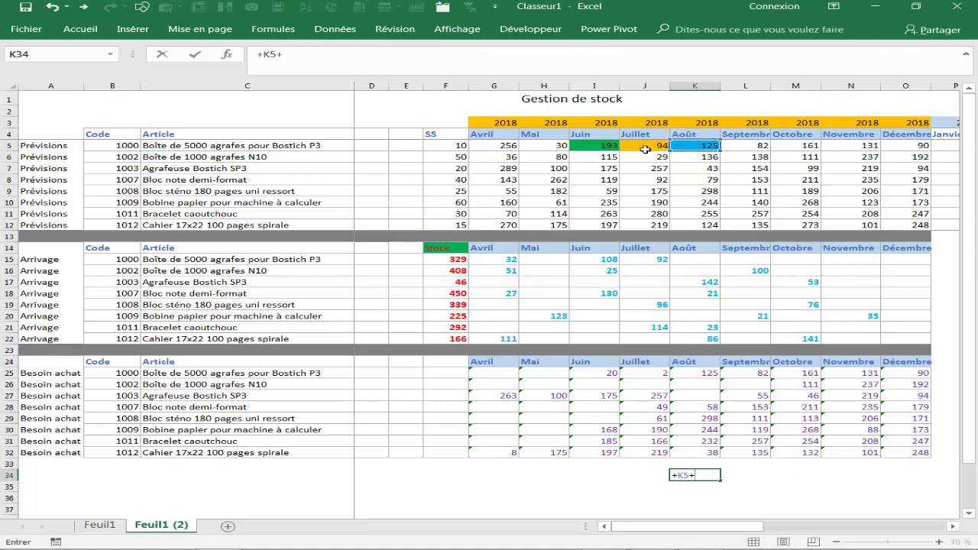
click(646, 145)
text(+)
click(595, 145)
text(+I5+)
click(544, 145)
text(+I5+H5+)
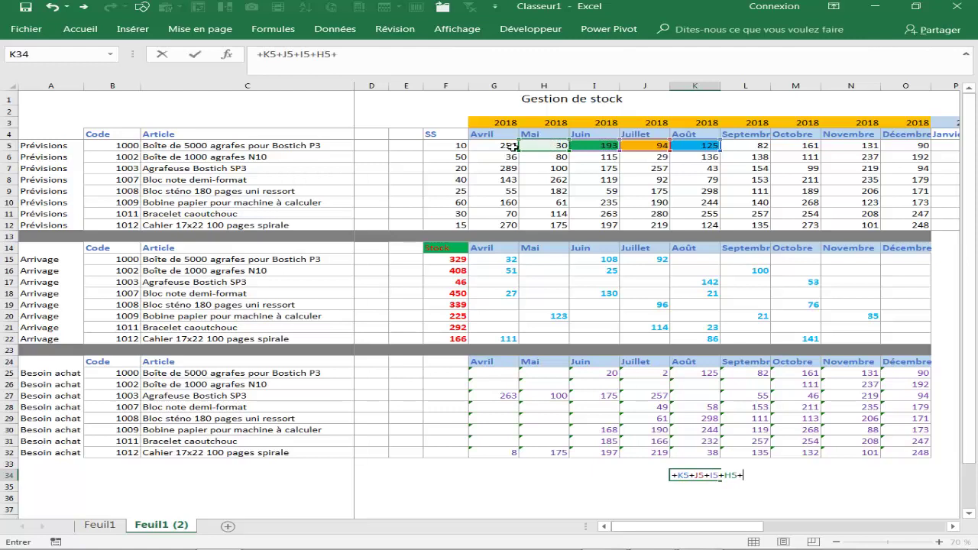
click(504, 146)
text(+)
click(460, 148)
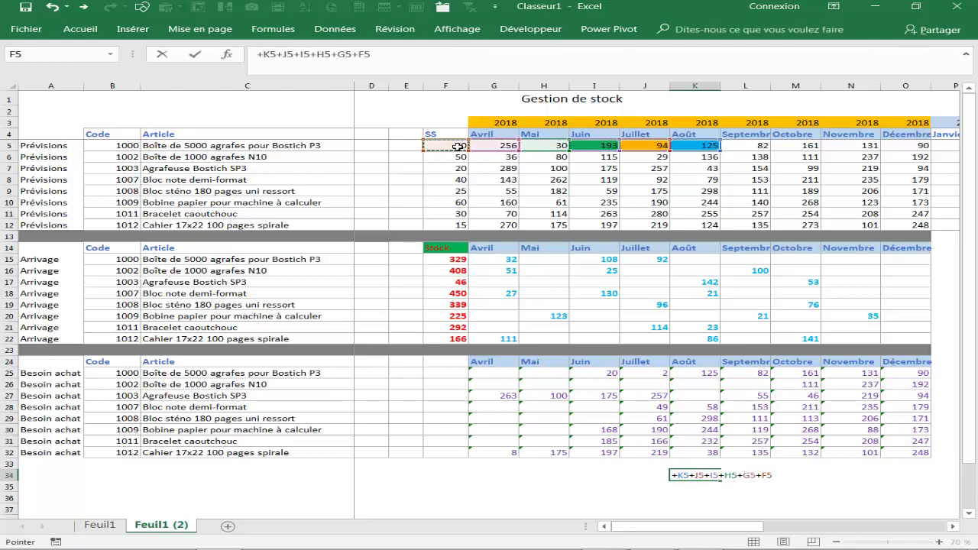
Subtract F15, G15, I15, J15, J25 and I25 and enter the check formula
text(-)
click(447, 260)
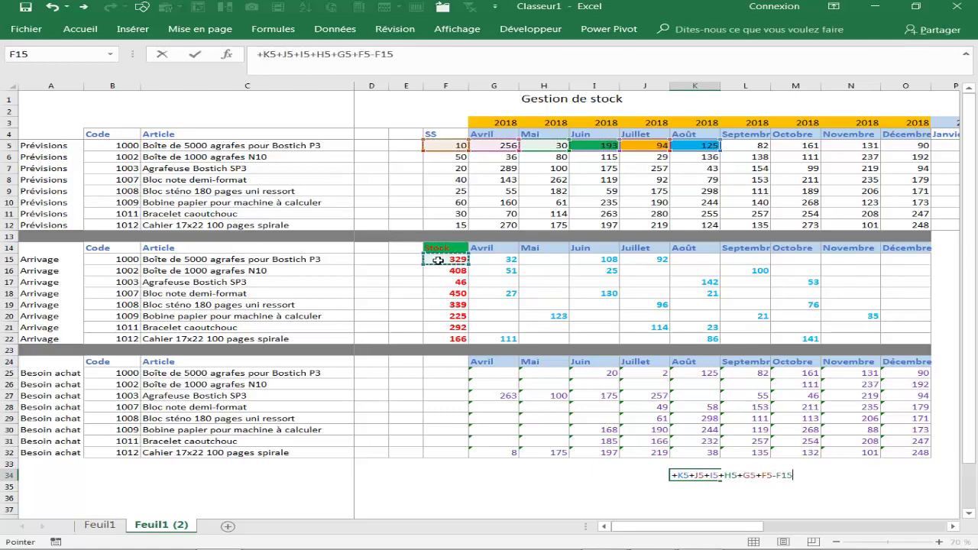
text(-)
click(497, 260)
text(-G15-)
click(597, 259)
text(-I15-)
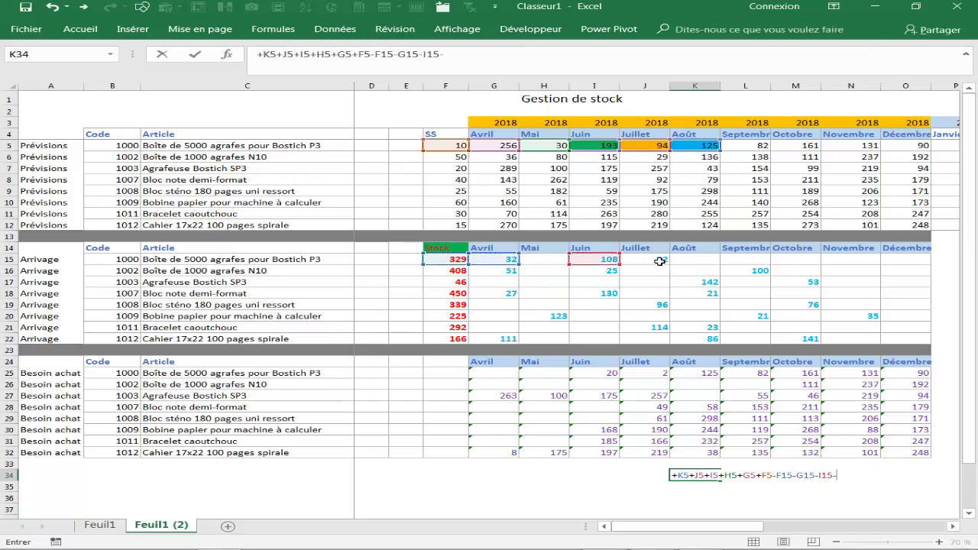
click(660, 262)
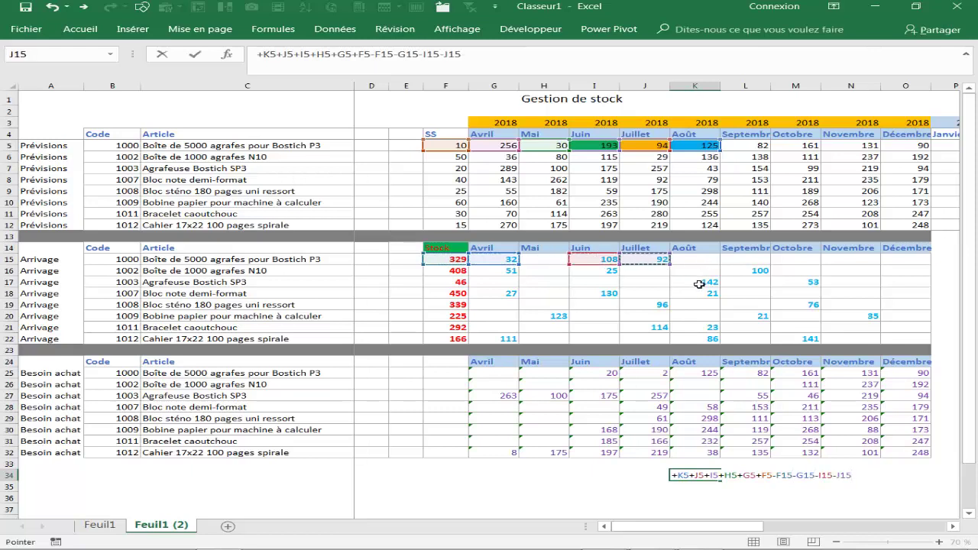
text(-)
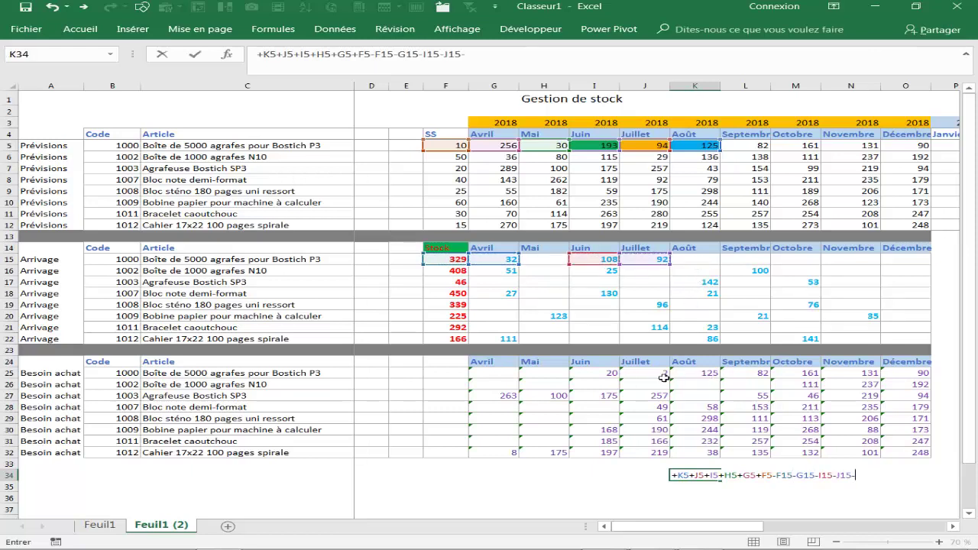
click(650, 375)
text(-)
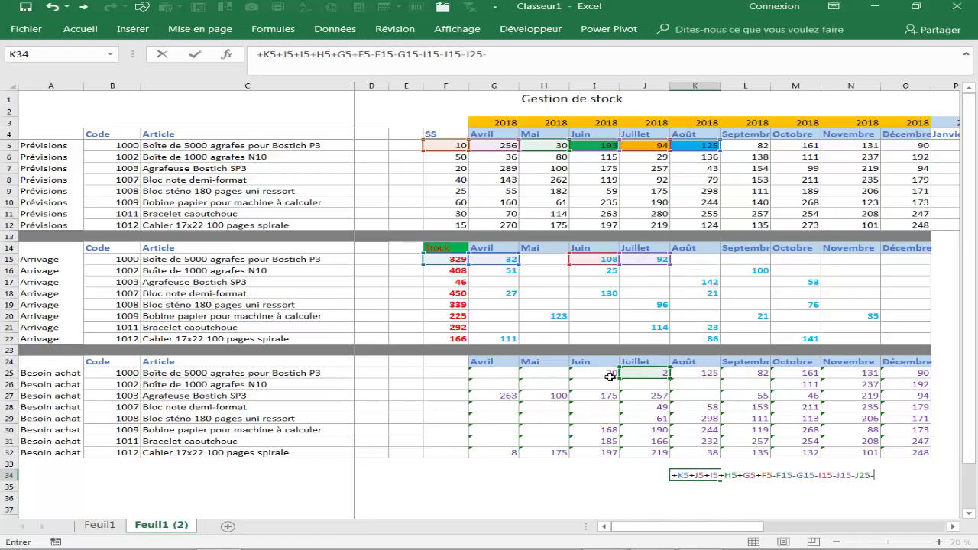
click(613, 376)
key(Return)
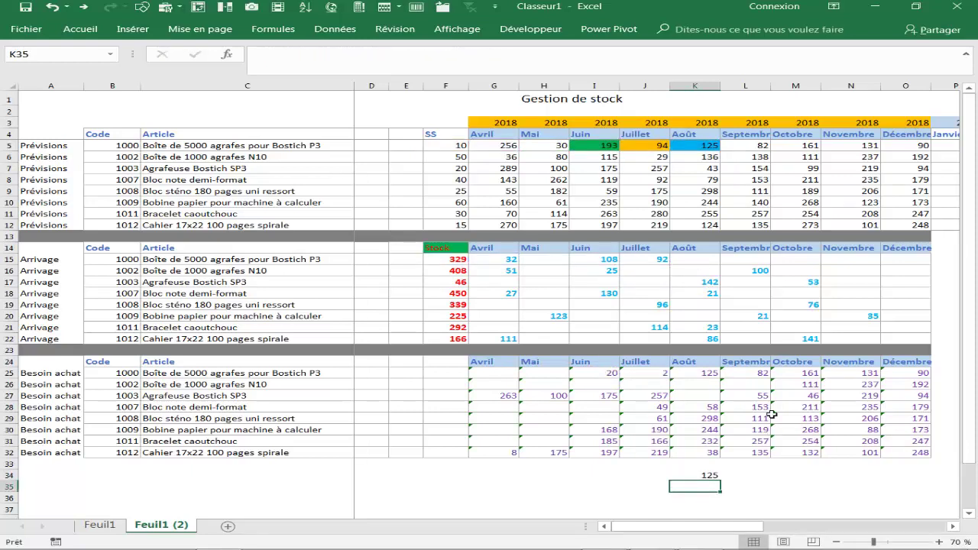
Confirm the check result of 125 matches K25, then clear K34
click(692, 372)
click(684, 479)
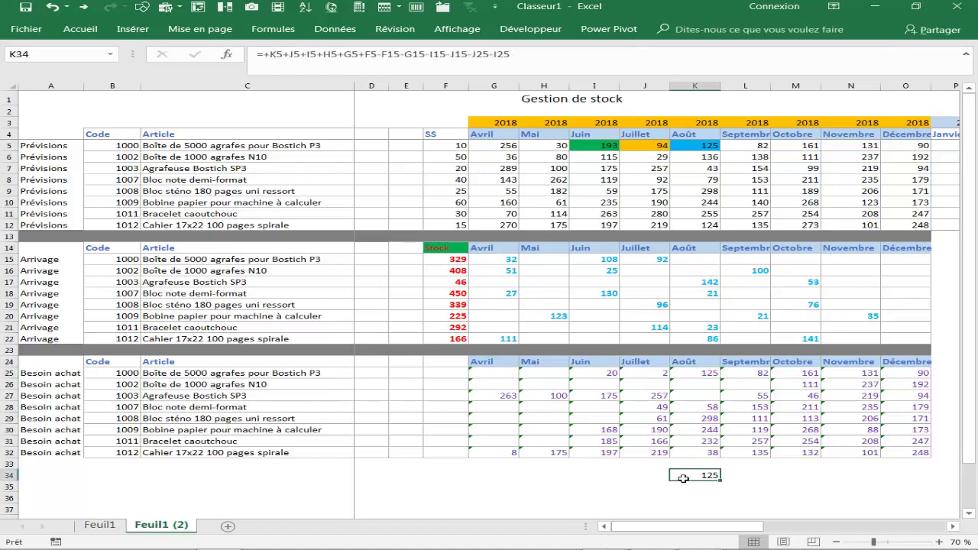
key(Delete)
Fill June's Besoin achat cell I25 (value 20) with blue
click(608, 374)
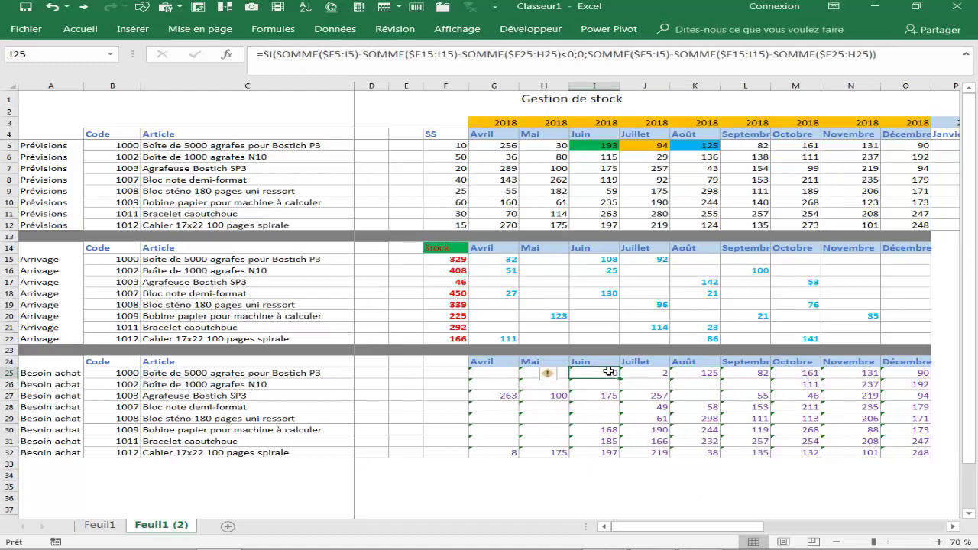
right_click(608, 373)
click(676, 410)
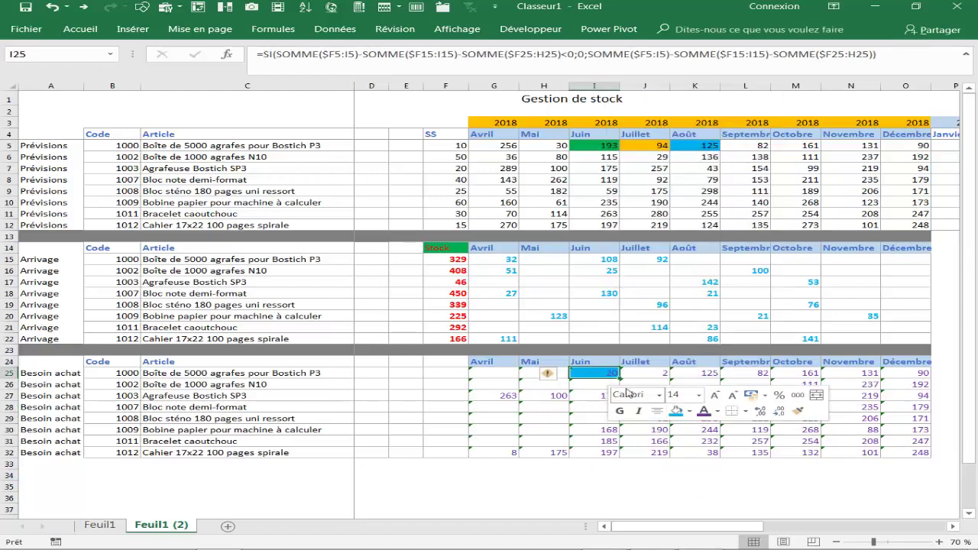
In I35, start a check formula adding F5, G5, H5 and I5
click(590, 486)
text(+)
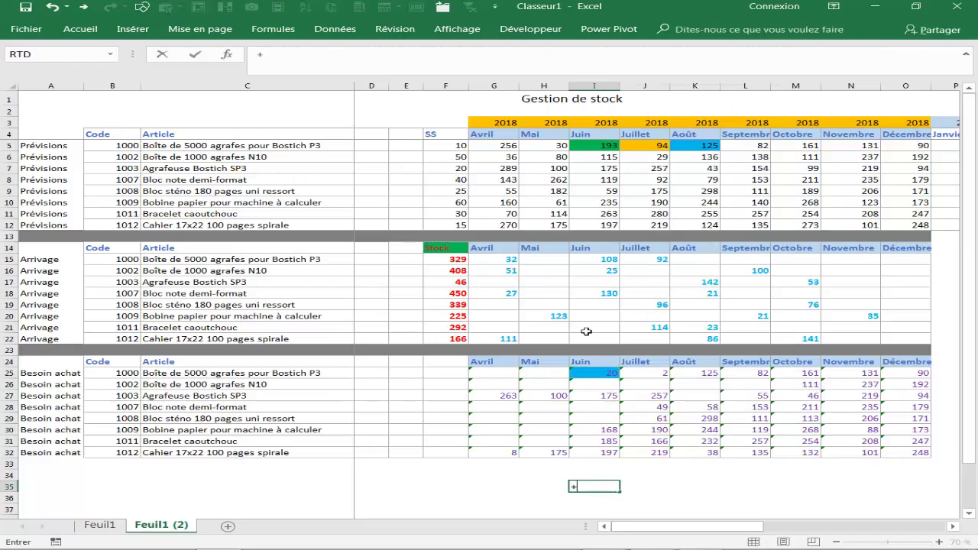
click(456, 145)
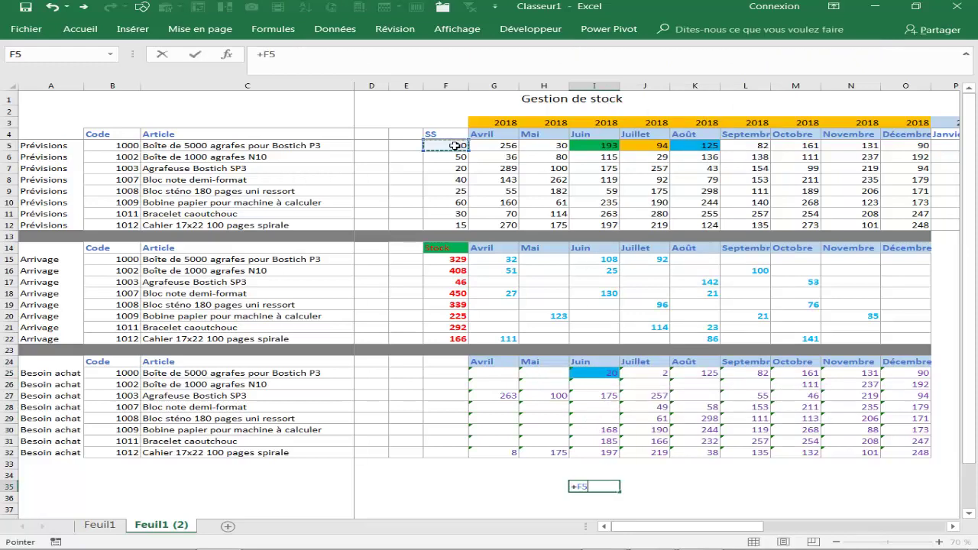
text(+)
click(489, 147)
text(+G5)
click(539, 148)
text(+H5+)
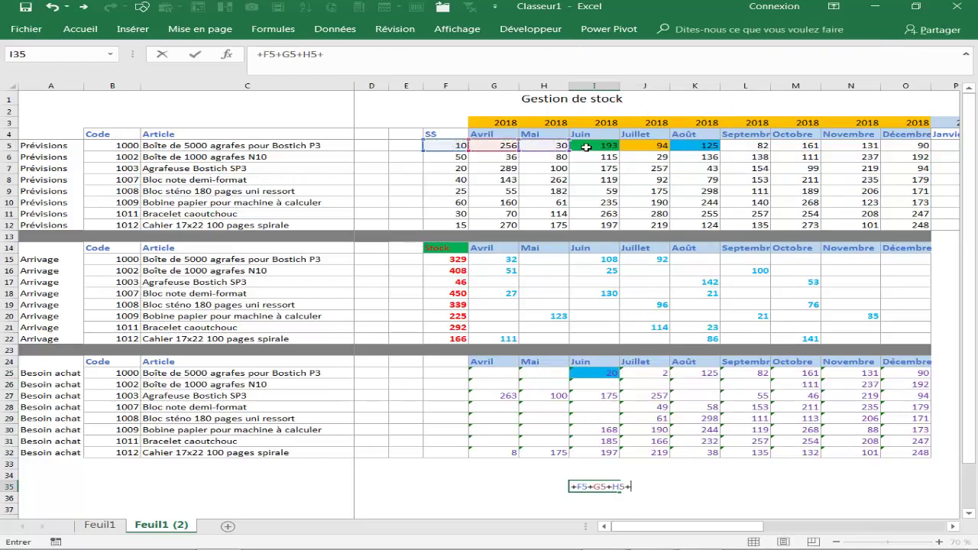
click(587, 145)
Subtract F15, G15 and I15 to complete the check, which returns 20
text(-)
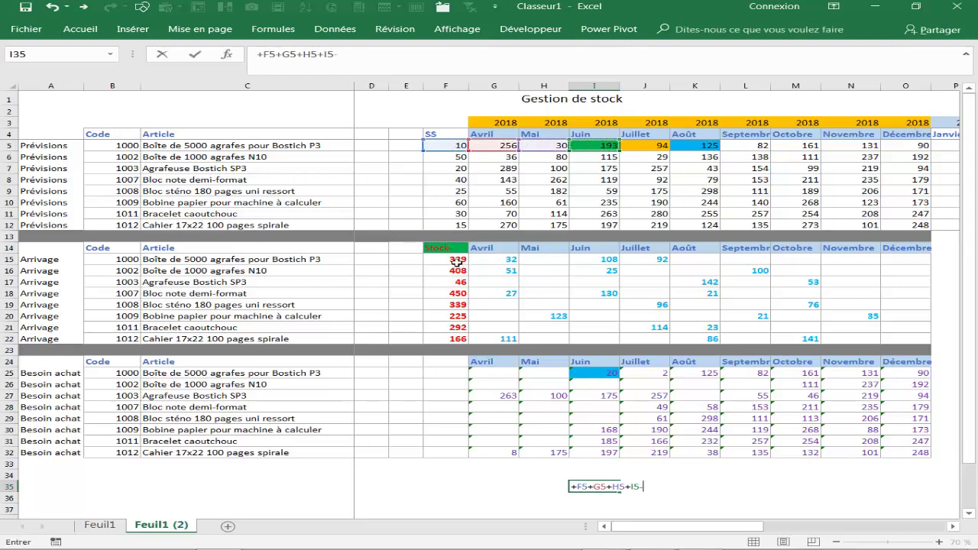
click(456, 260)
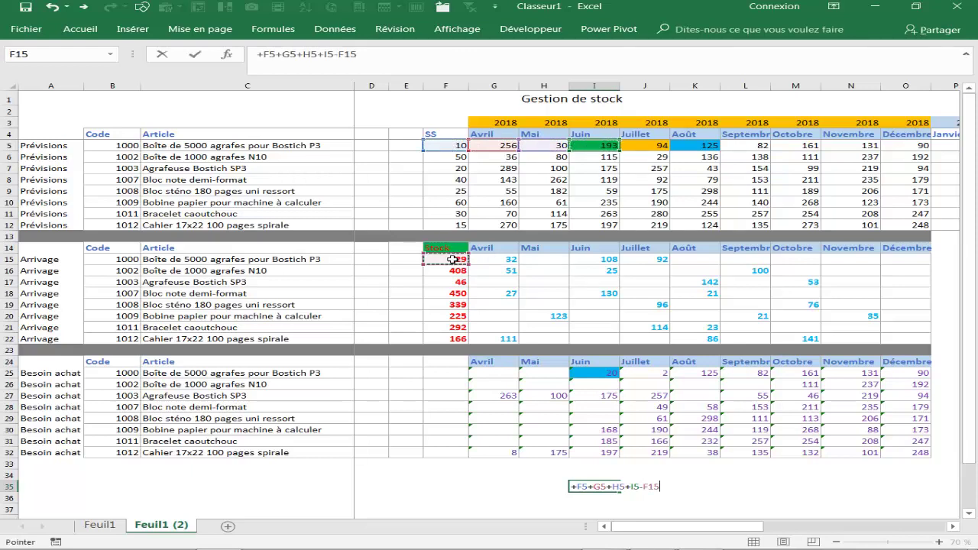
text(-)
click(510, 258)
text(-G15-)
click(605, 262)
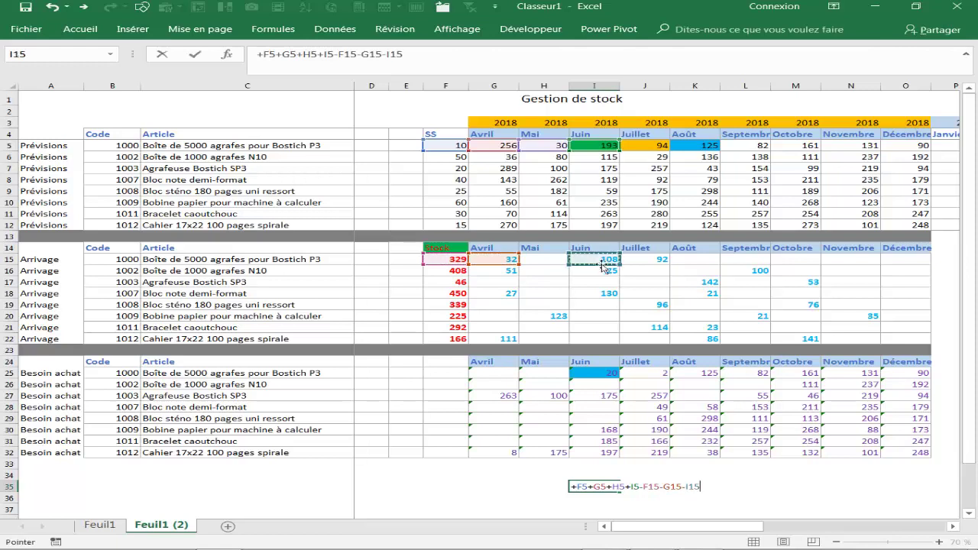
key(Return)
click(592, 488)
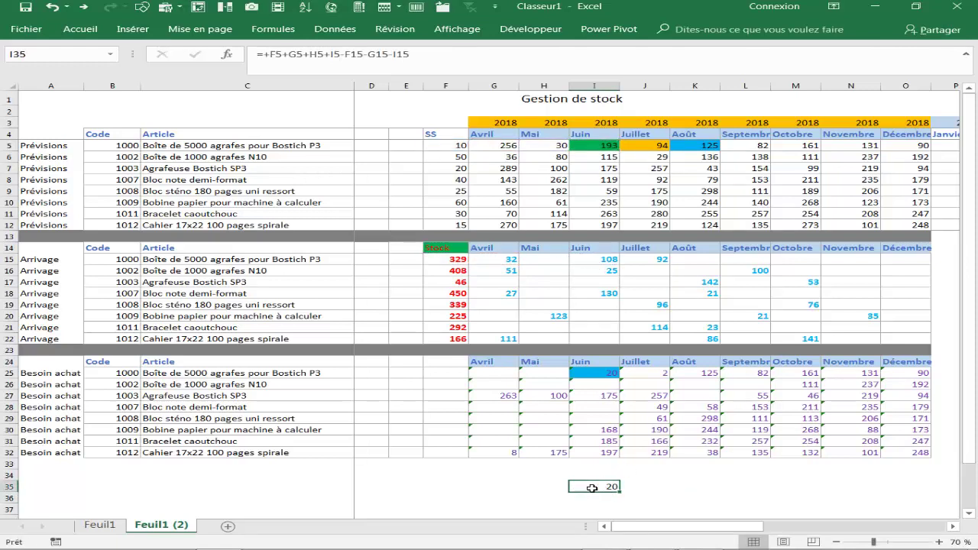
Enter the author's name in F35 as the sheet signature
click(657, 475)
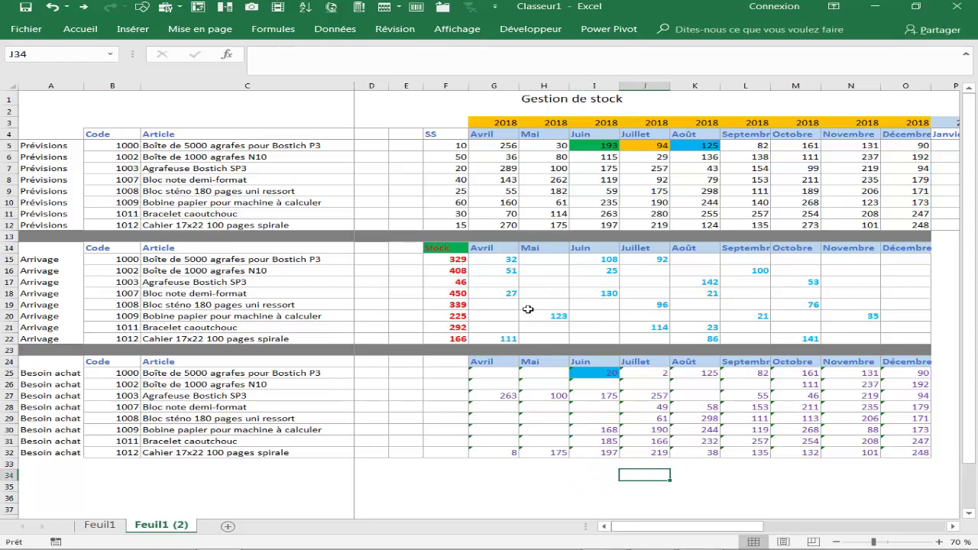
click(394, 386)
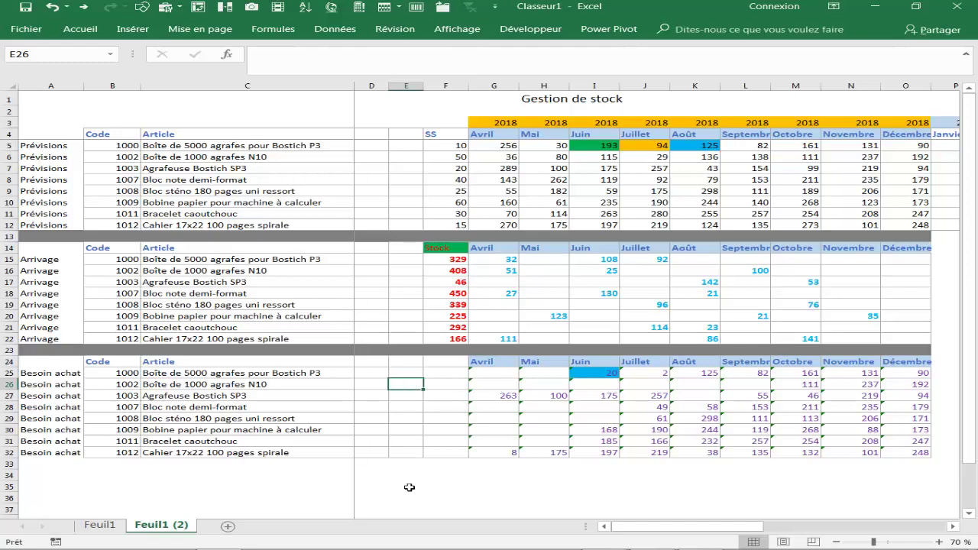
click(436, 486)
text(SIHA)
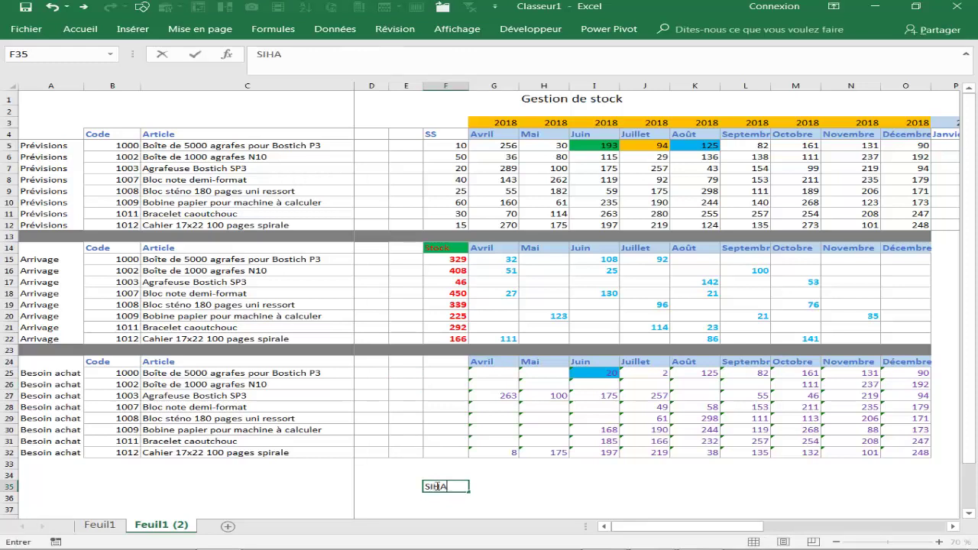
text(MIDI)
click(581, 498)
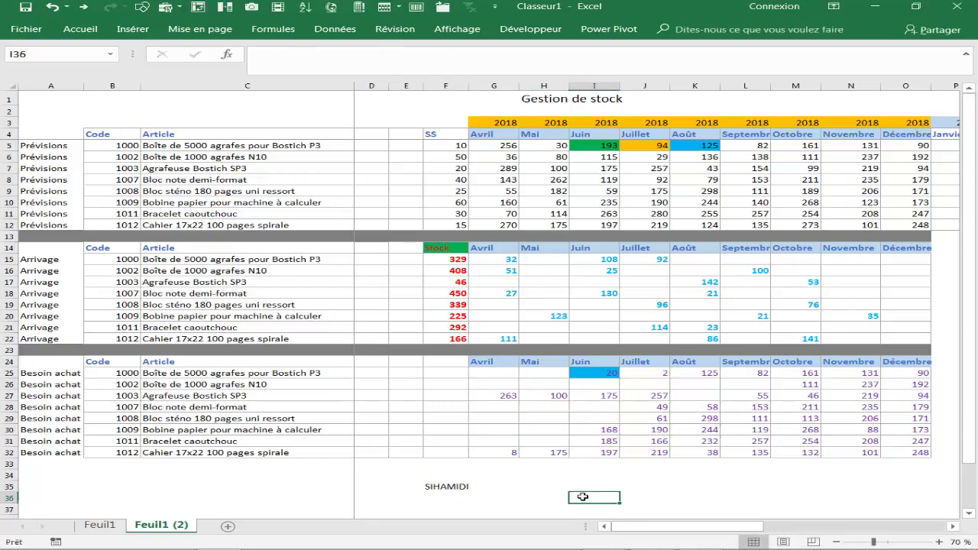
Enter the date 01-05-2018 in I36 and widen column I to display it
text(0105-2018)
key(Return)
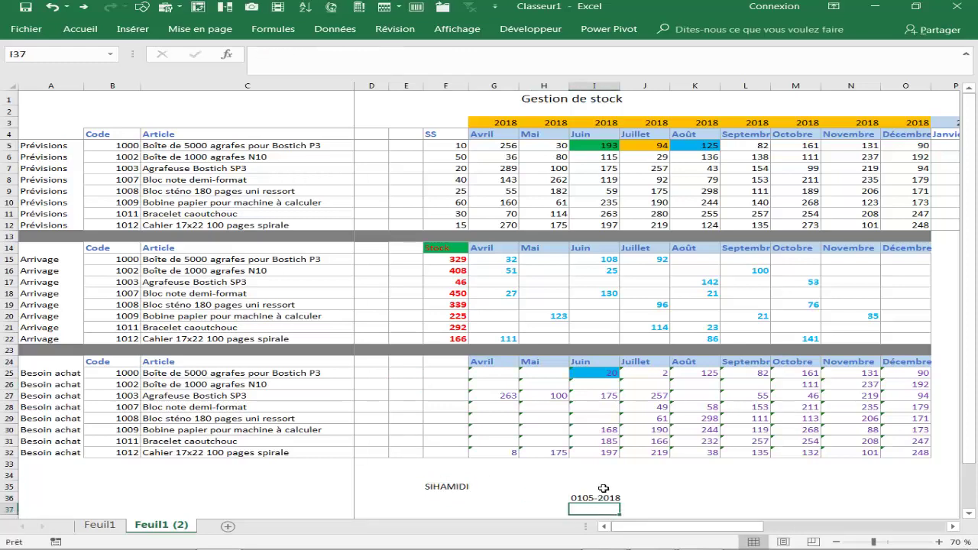
double_click(574, 499)
text(-)
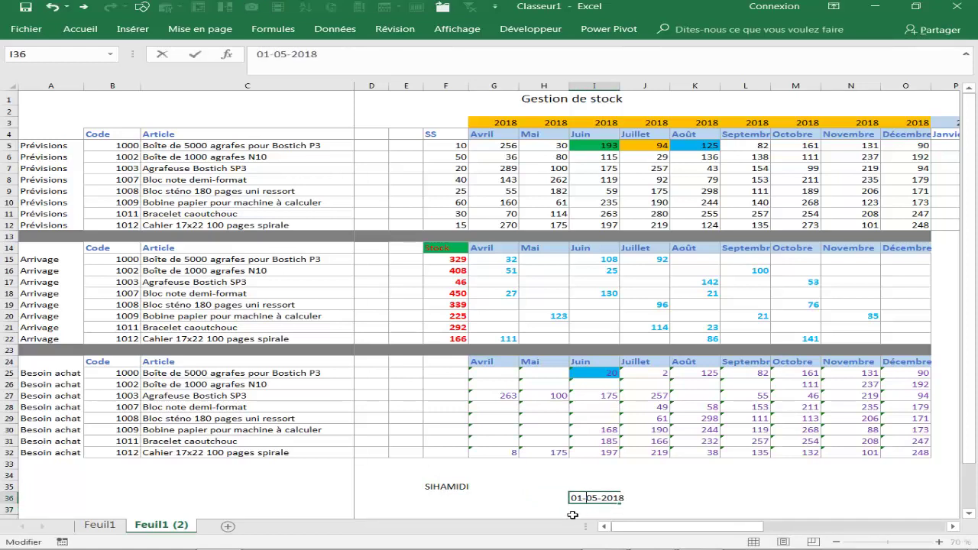
key(Return)
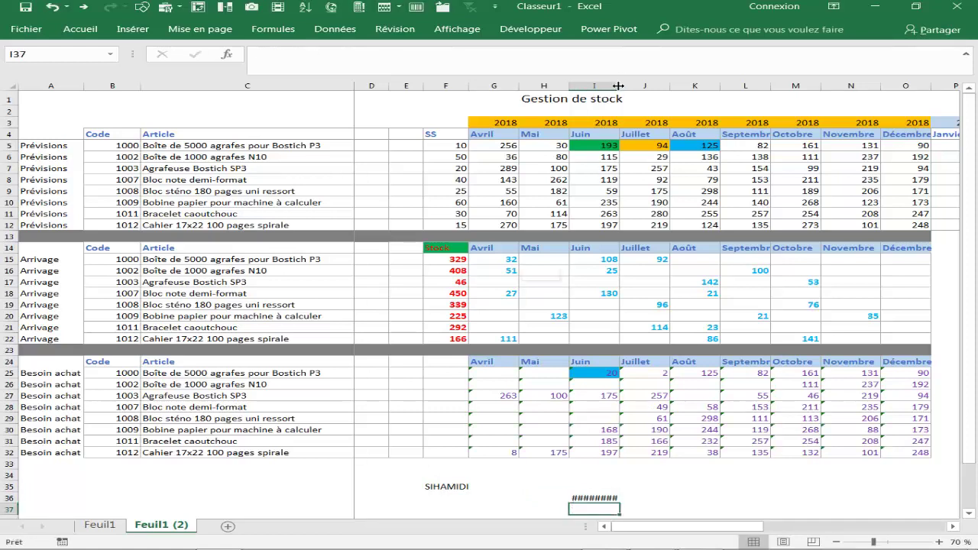
drag(617, 82, 641, 82)
click(699, 496)
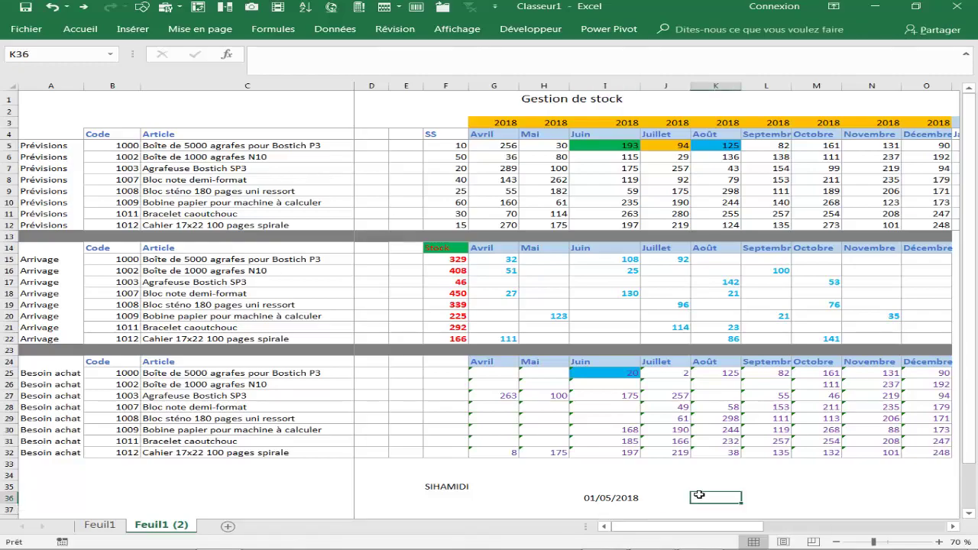